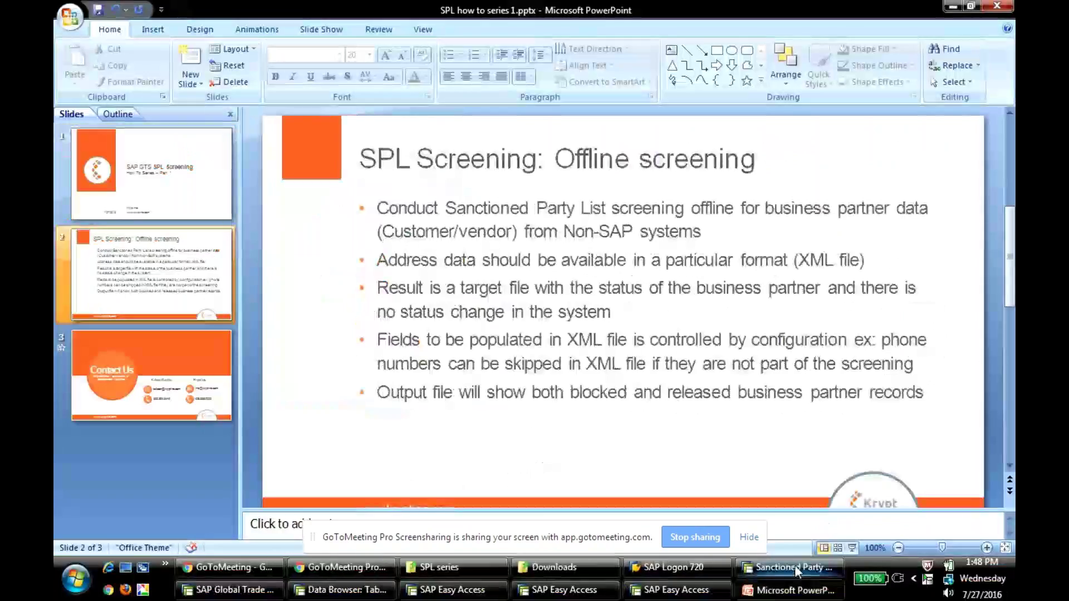
# Start Screen External Addresses (Offline) under regulation splus with logical system group *
pyautogui.click(254, 40)
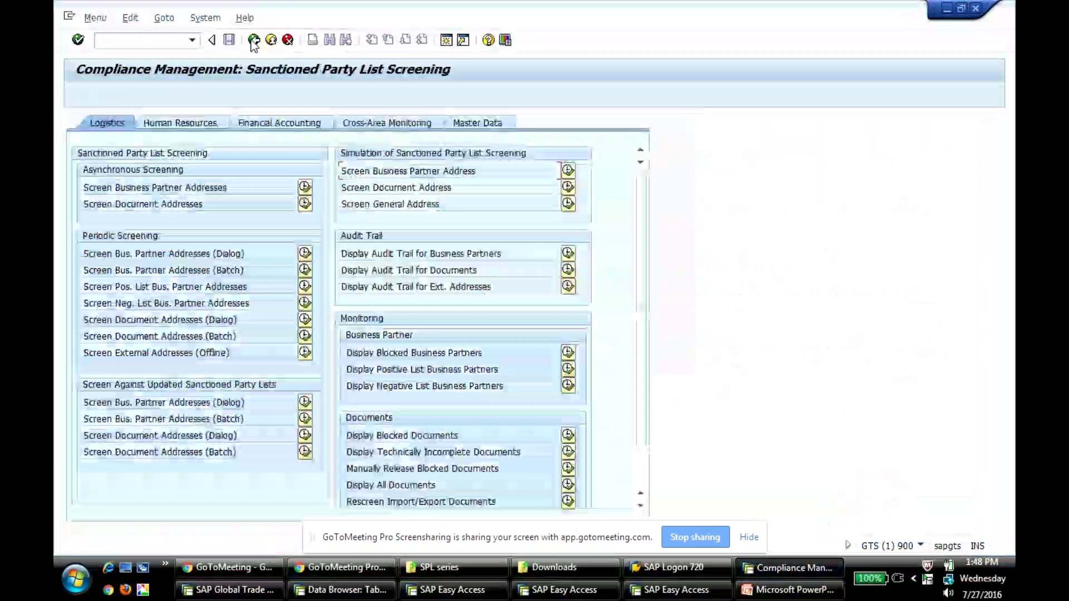
pyautogui.click(254, 41)
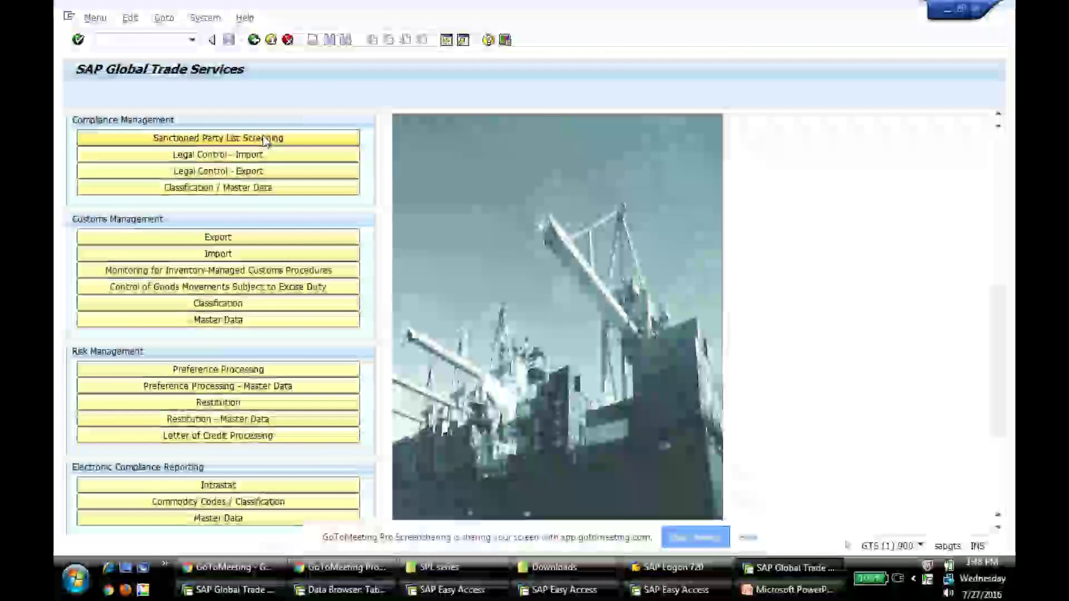
pyautogui.click(273, 139)
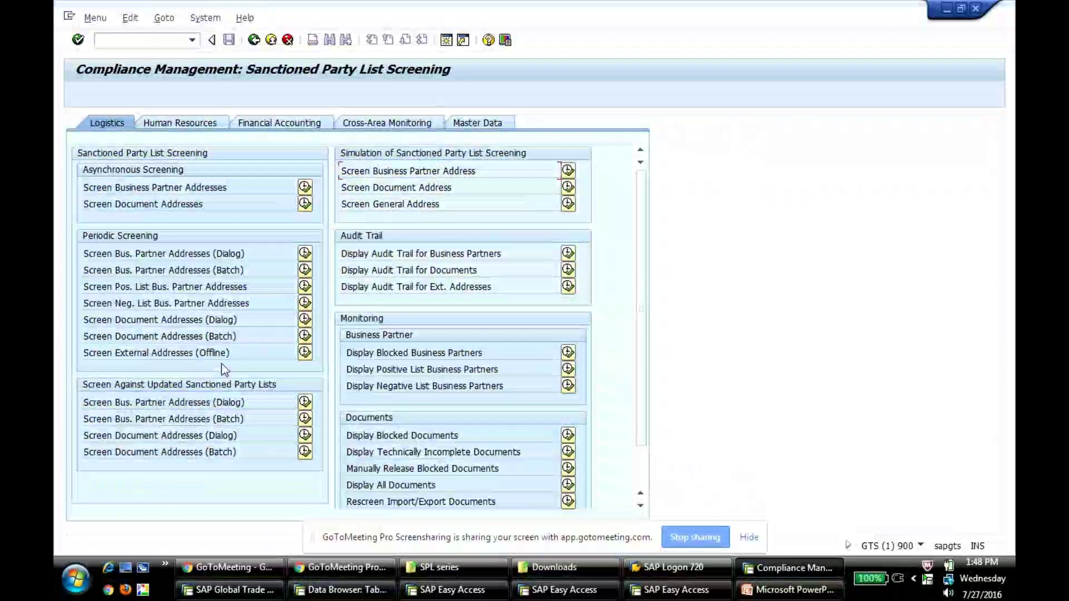
pyautogui.click(305, 352)
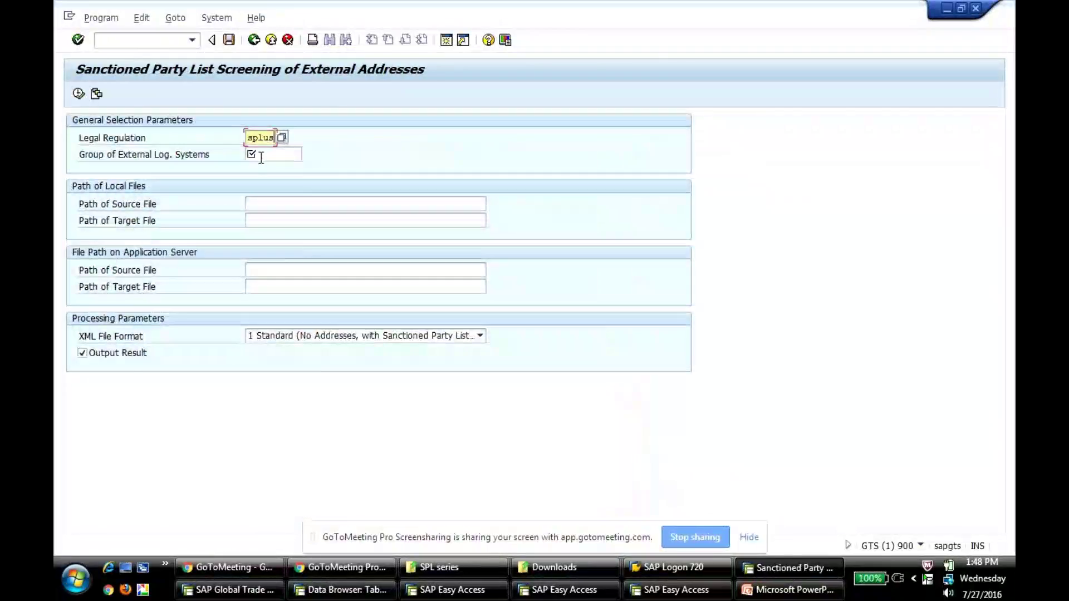
pyautogui.write('*')
pyautogui.click(274, 159)
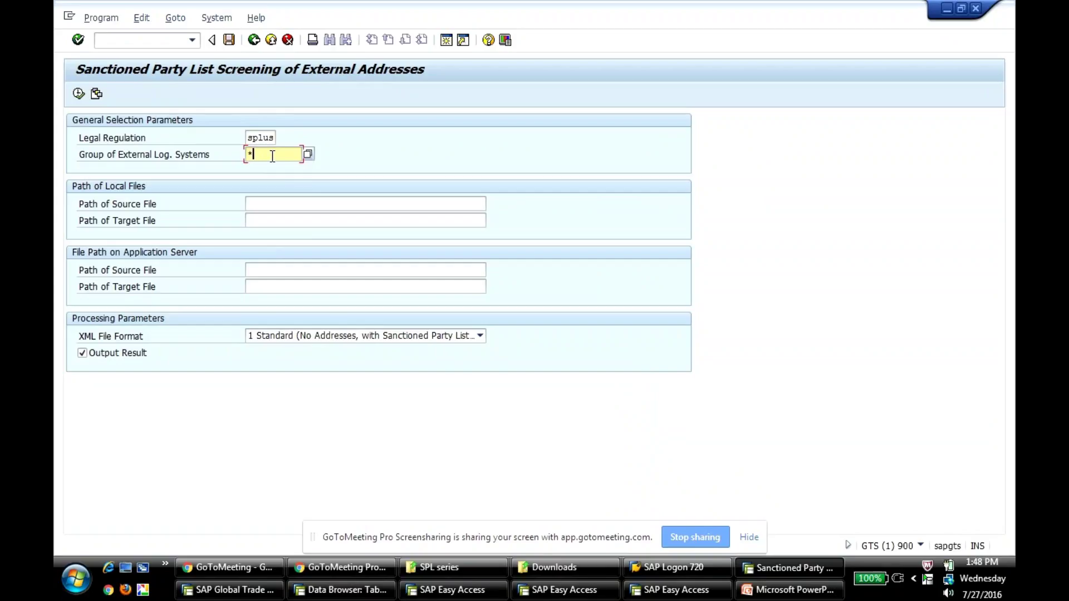
pyautogui.press('Tab')
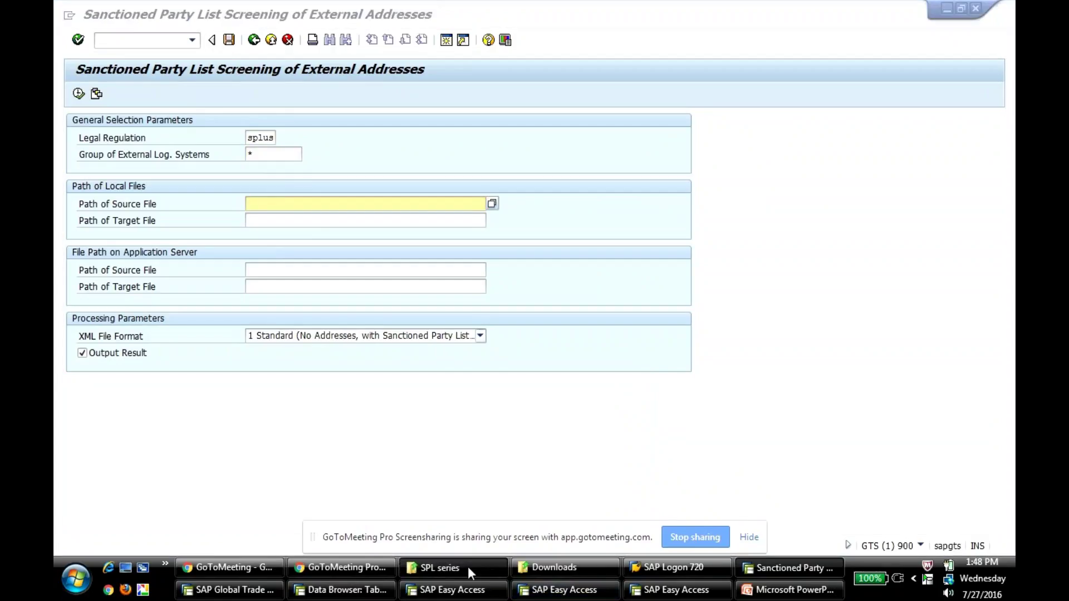
pyautogui.click(468, 567)
pyautogui.click(284, 147)
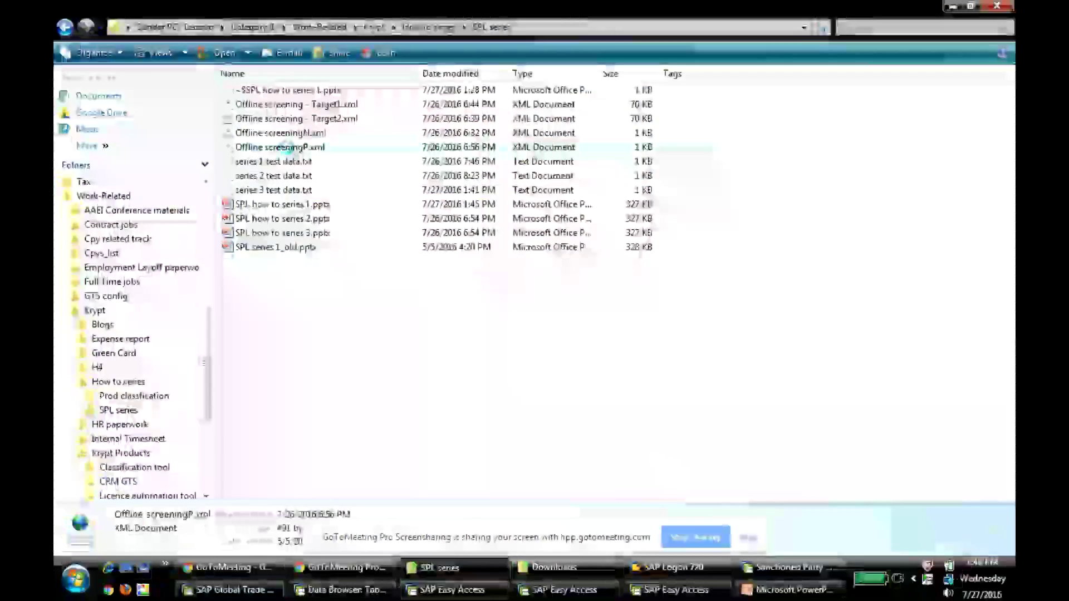
pyautogui.rightClick(288, 150)
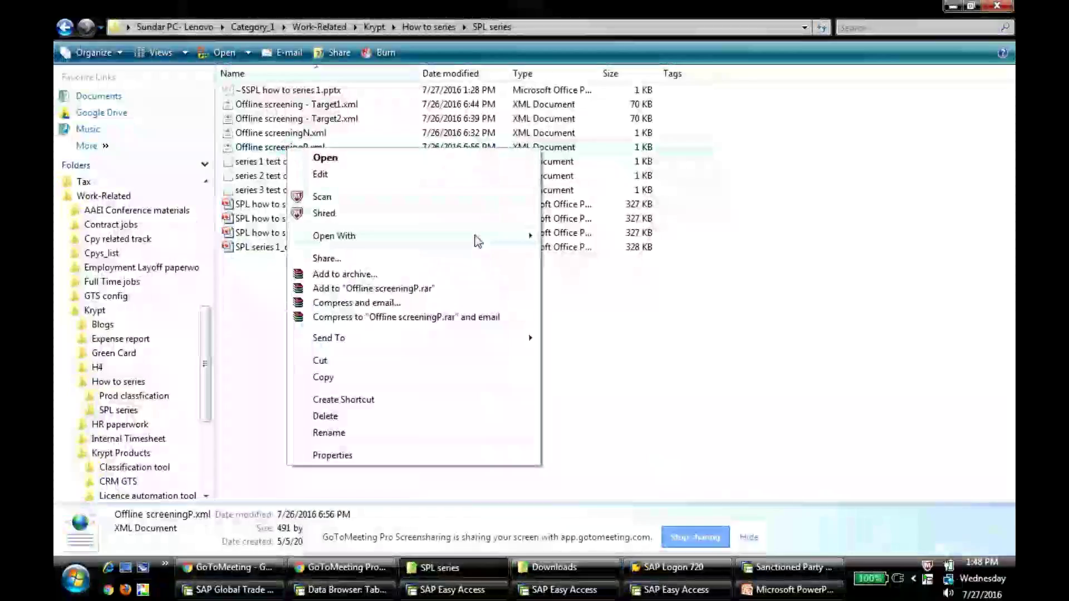
pyautogui.moveTo(475, 237)
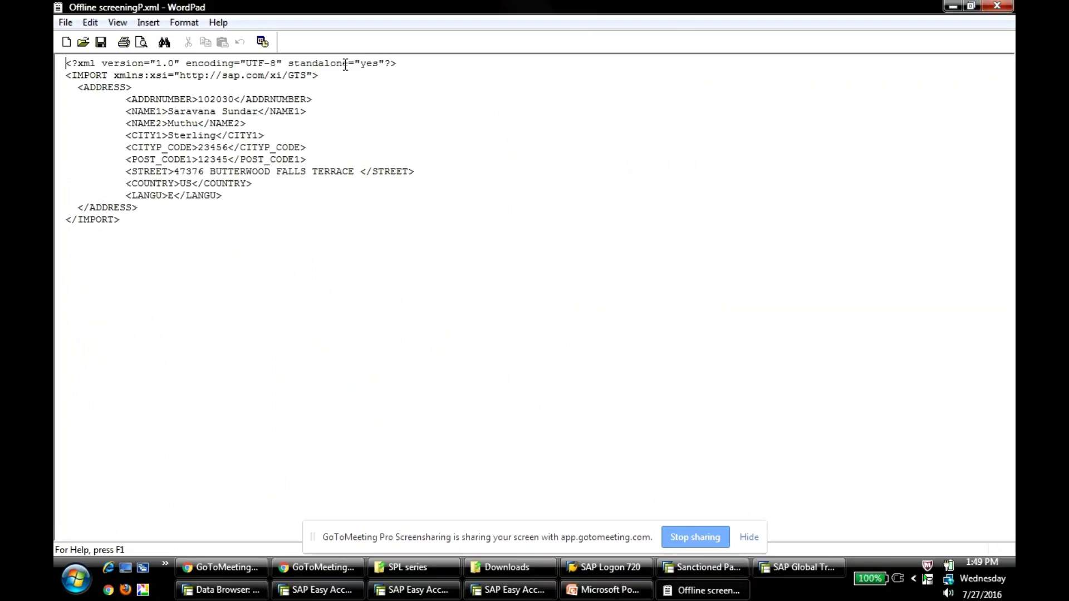
# Set the source file to Offline screeningP.xml in the How to series > SPL series folder
pyautogui.click(1000, 7)
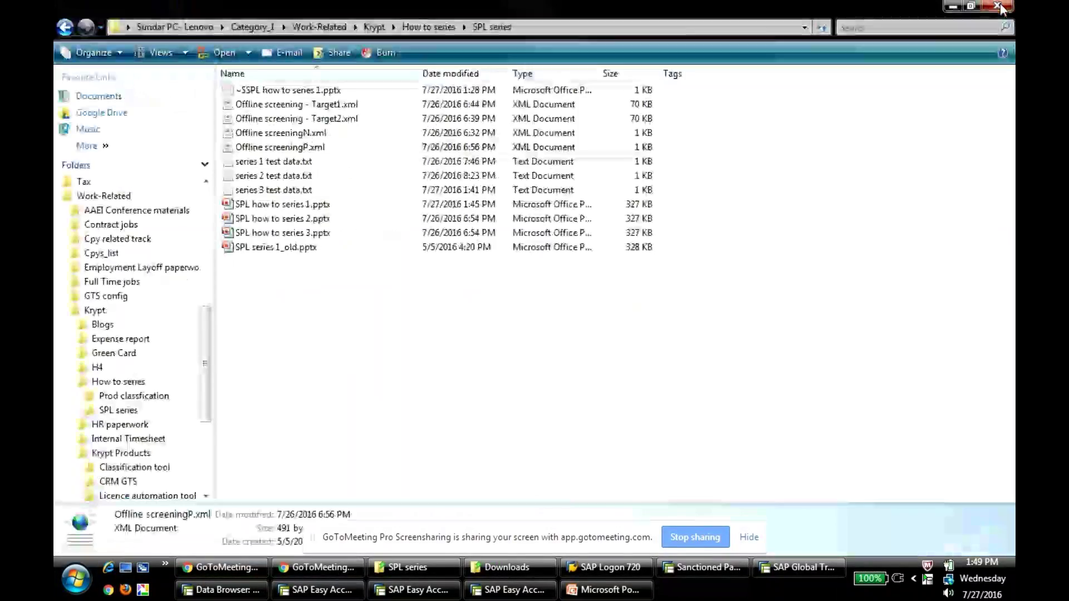
pyautogui.click(952, 6)
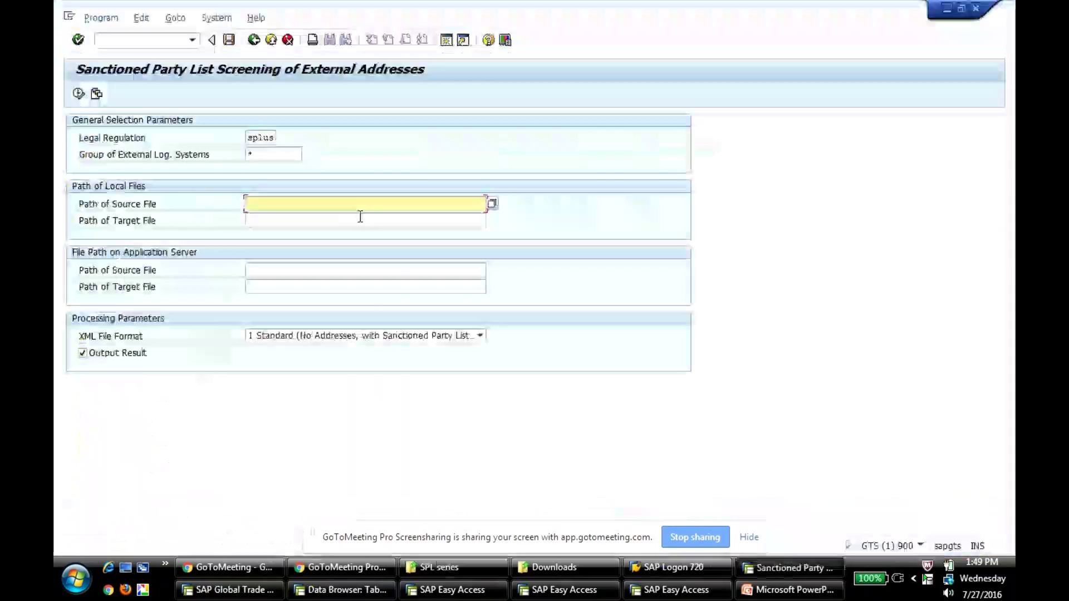
pyautogui.press('F4')
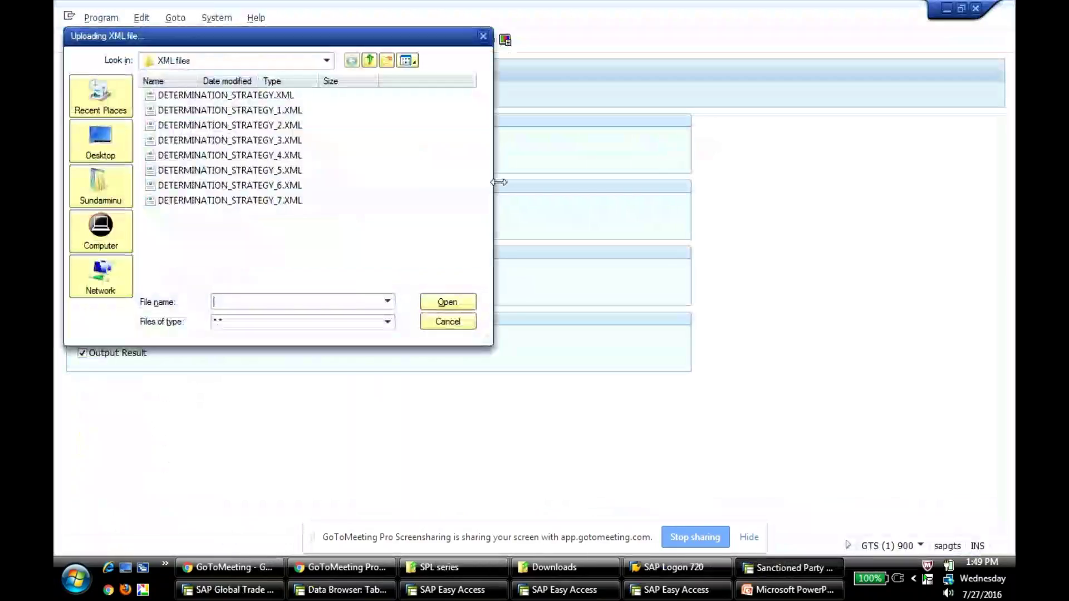
pyautogui.click(370, 62)
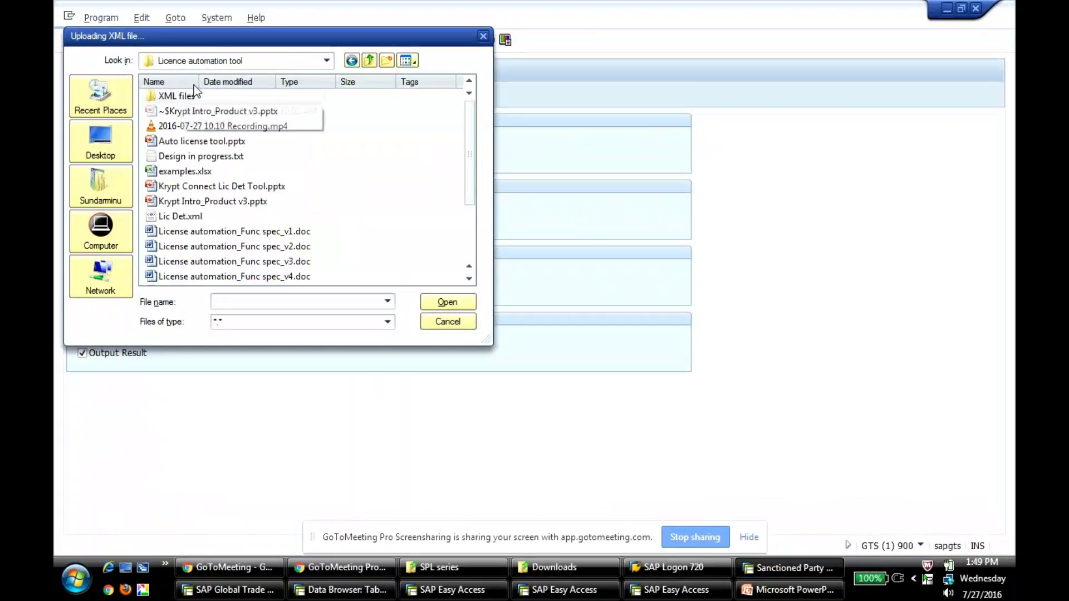
pyautogui.click(370, 60)
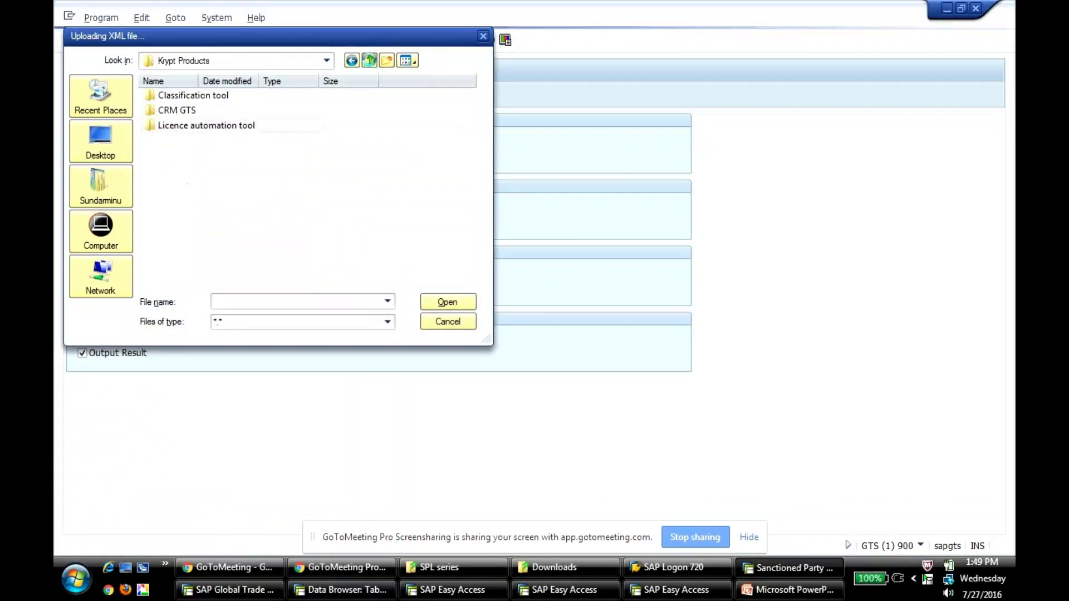
pyautogui.click(370, 61)
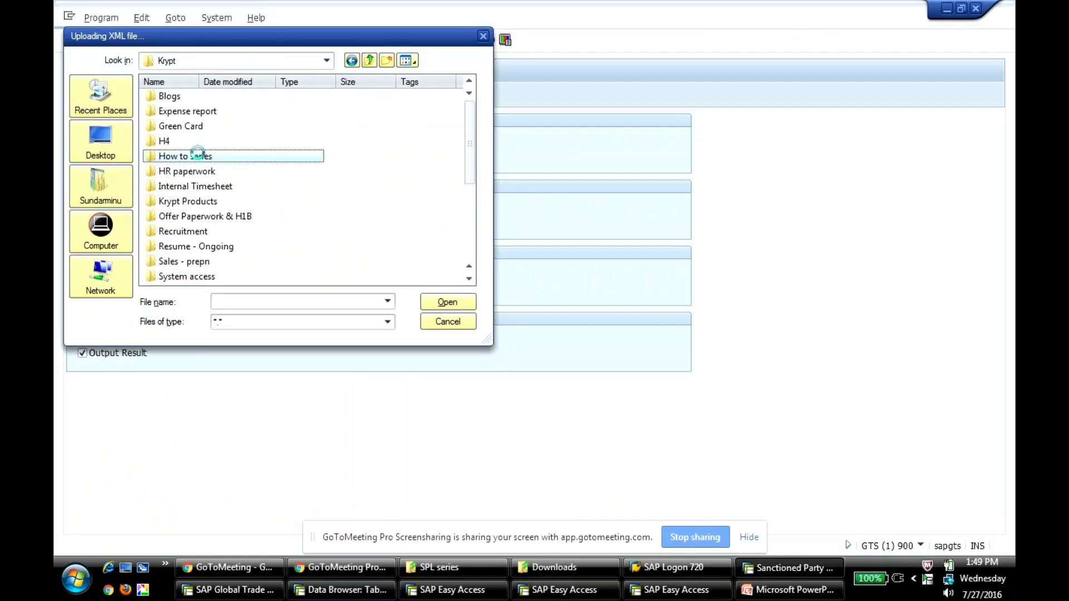
pyautogui.doubleClick(198, 155)
pyautogui.doubleClick(178, 110)
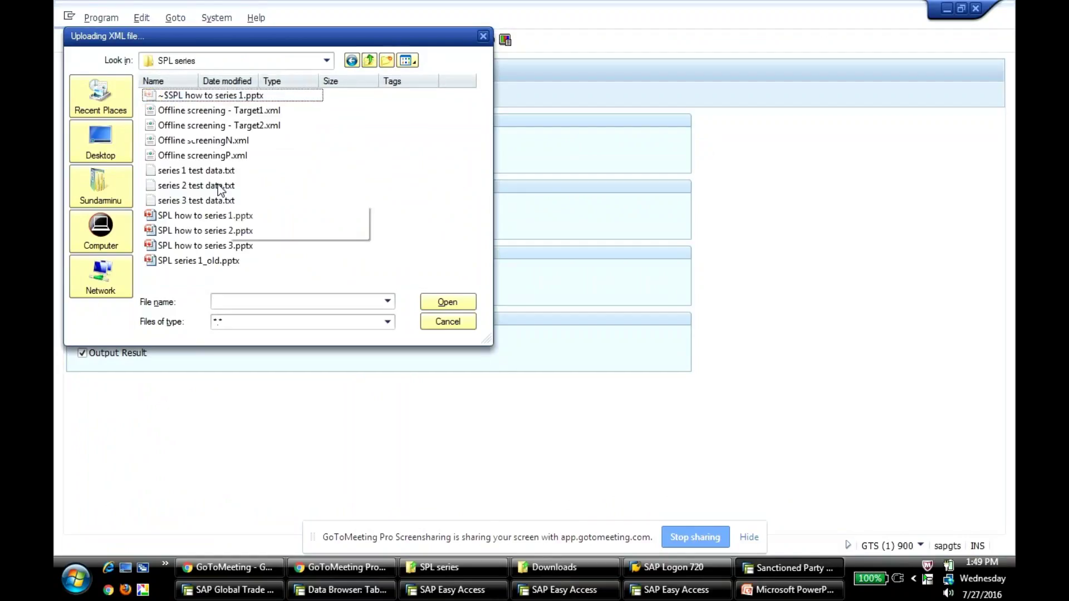
pyautogui.click(209, 156)
pyautogui.click(437, 302)
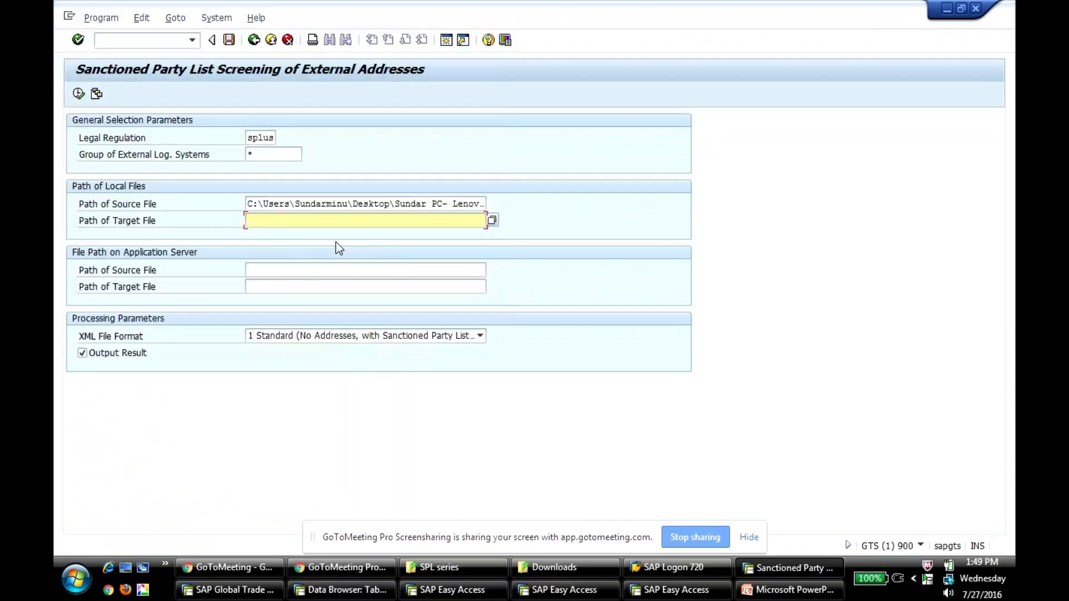
# Set the target file to Offline screening - Target1.xml, replacing the existing file
pyautogui.click(492, 220)
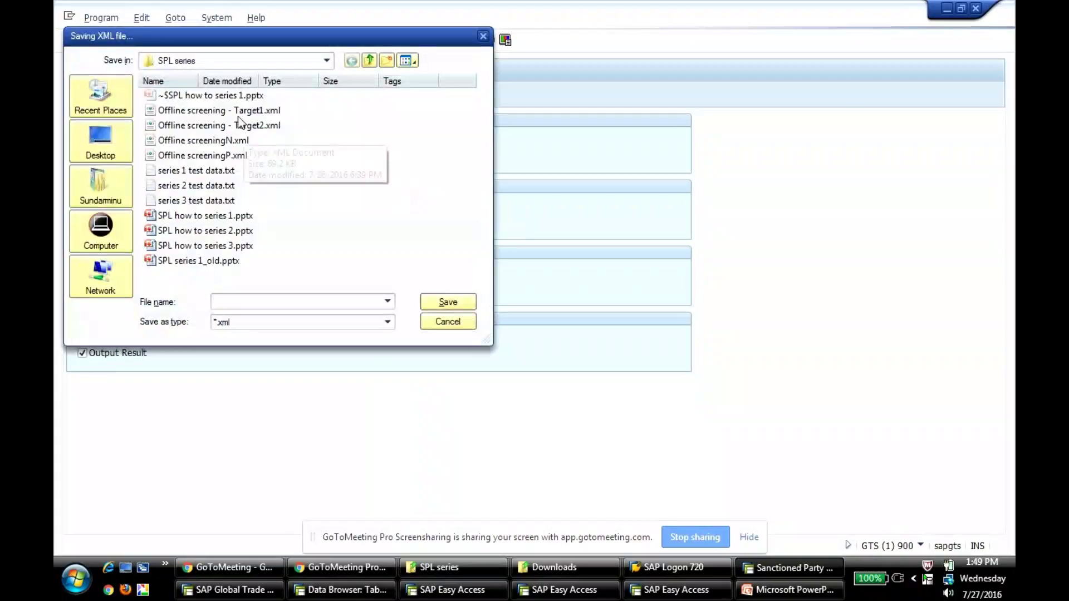
pyautogui.click(239, 111)
pyautogui.click(448, 304)
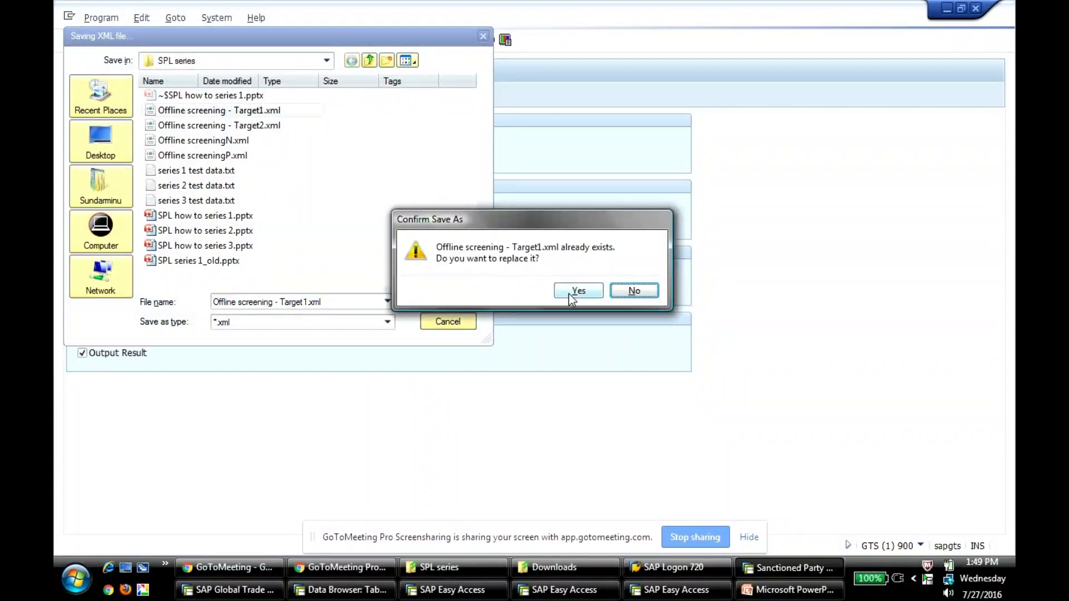
pyautogui.click(570, 290)
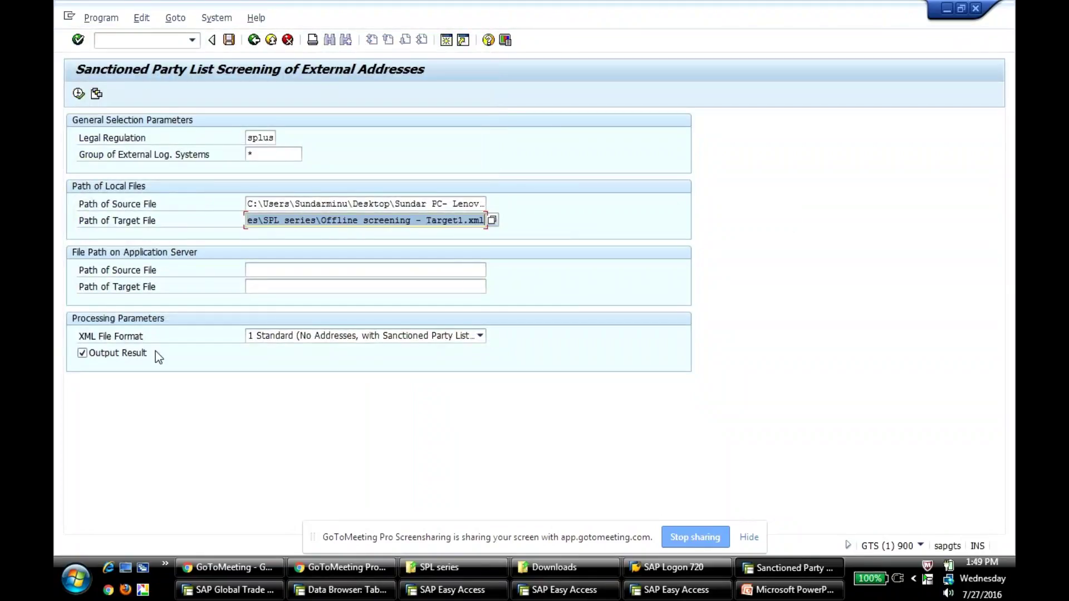
# Choose XML format '2 Standard (w/Addresses, with Sanctioned Party List Details)' and run the screening
pyautogui.click(323, 341)
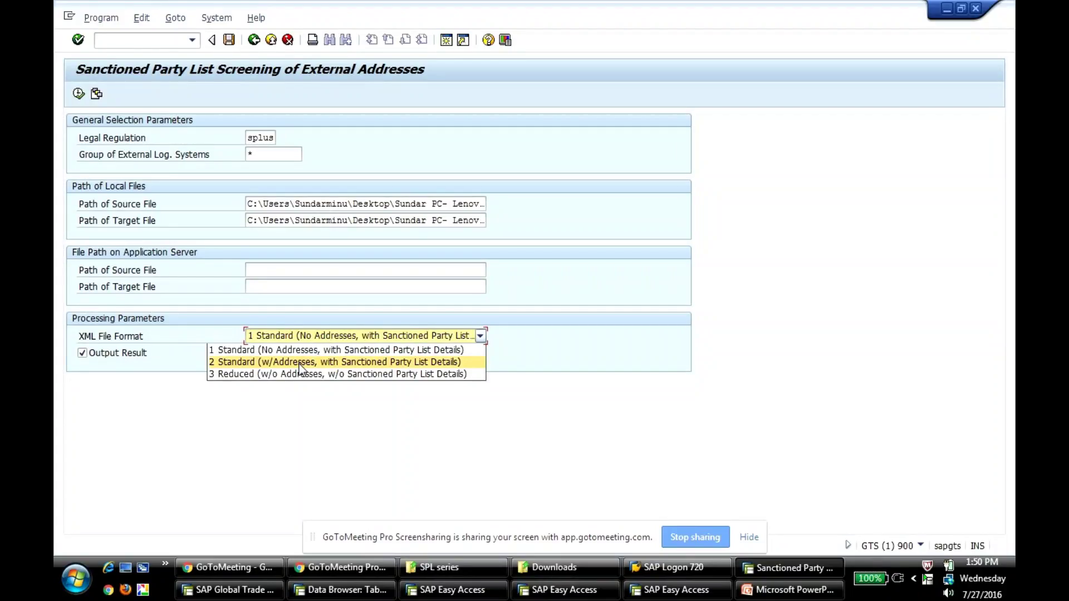
pyautogui.click(257, 362)
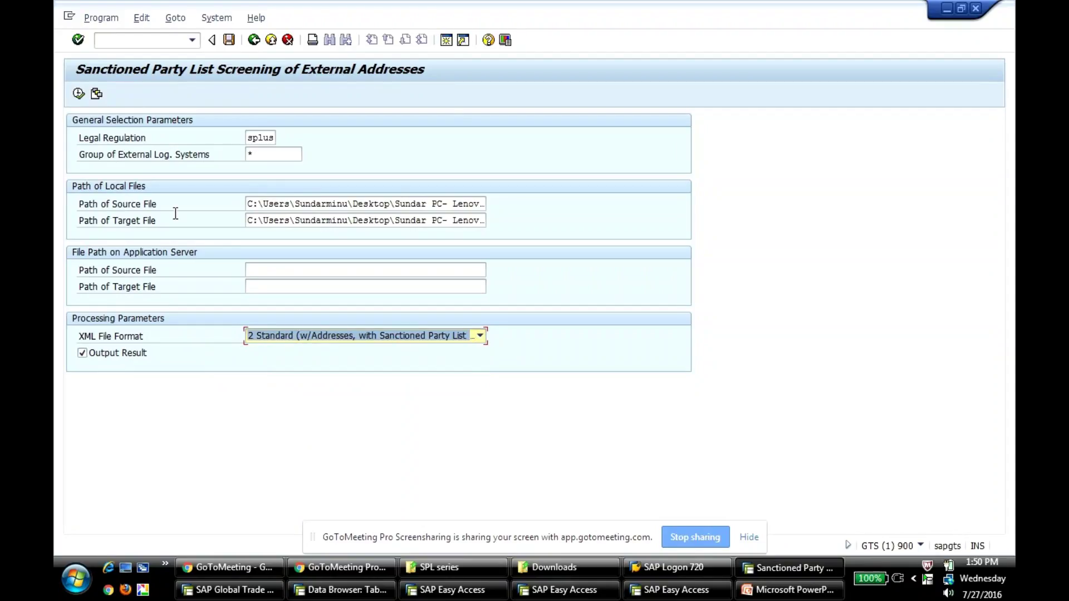
pyautogui.click(78, 94)
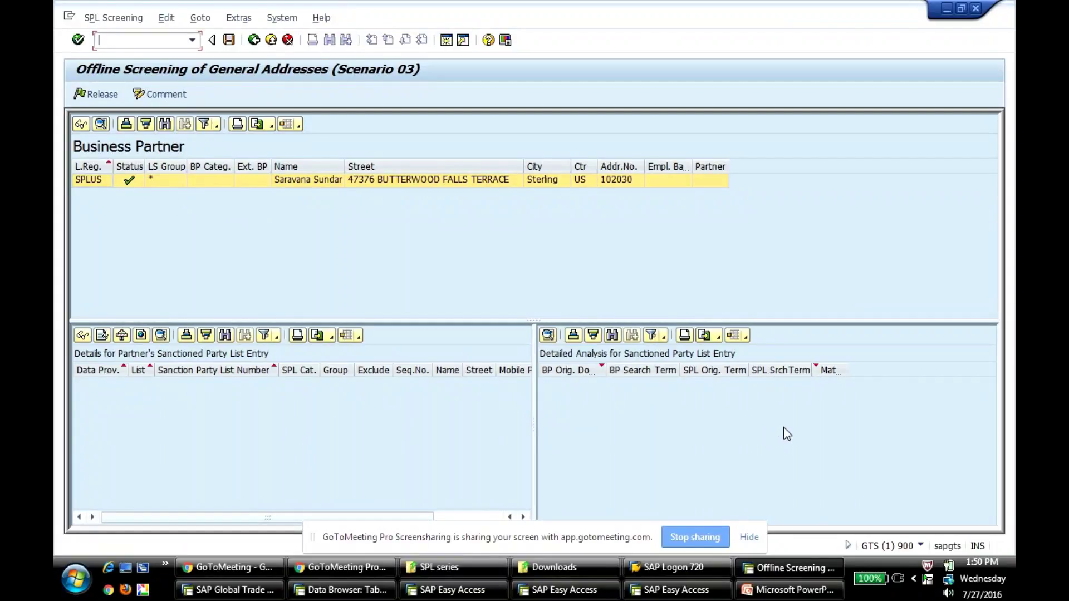
# Save the released screening result to Offline screening - Target1.xml (438 bytes)
pyautogui.click(228, 40)
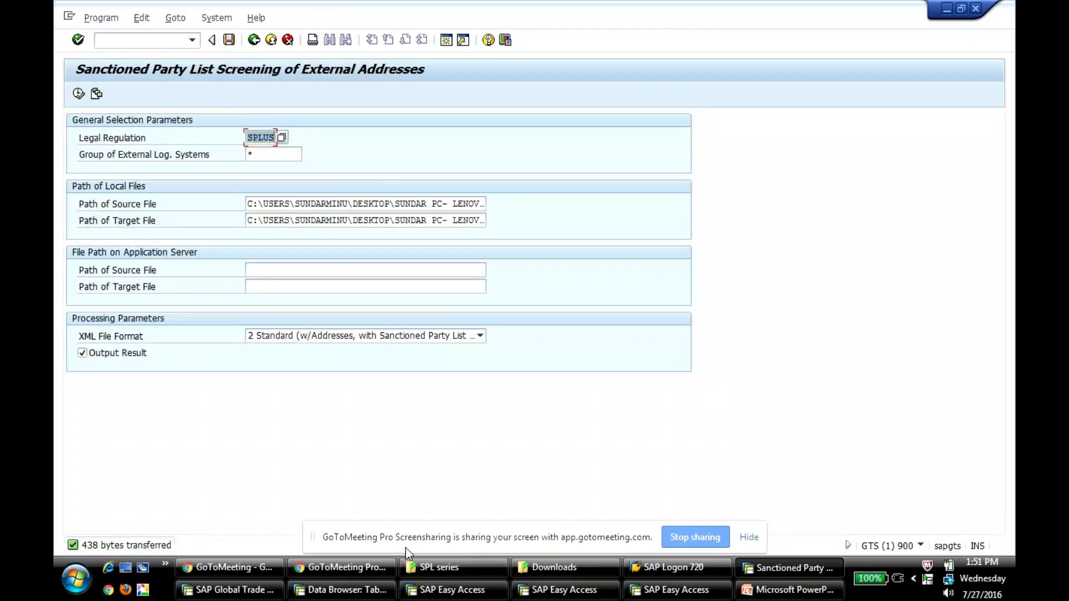
# Open Offline screening - Target1.xml in WordPad and highlight its empty <ADDRESS_BLOCKED/> tag
pyautogui.click(452, 567)
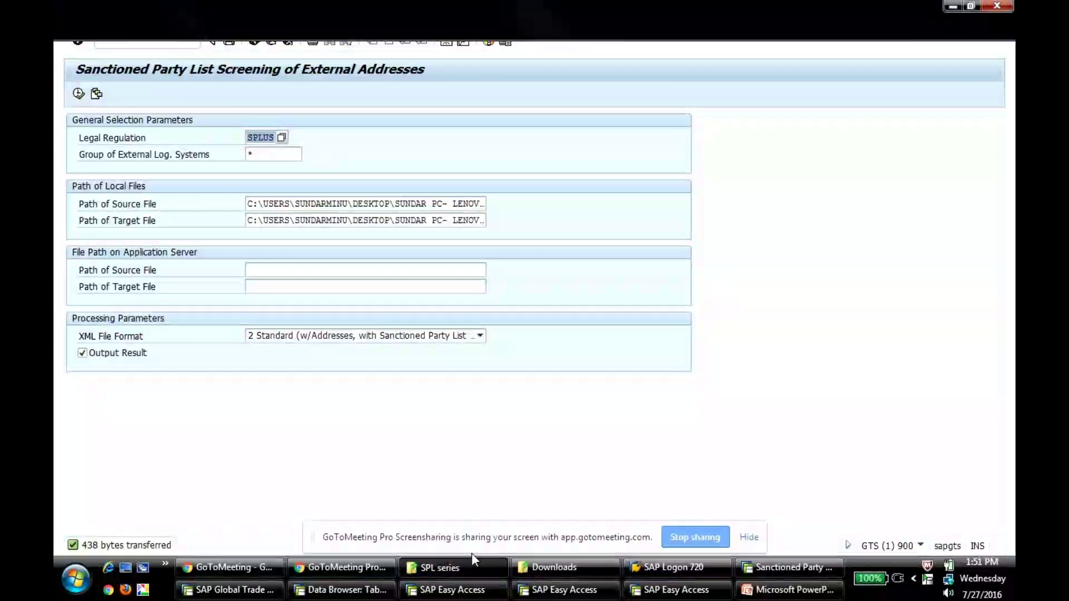
pyautogui.click(333, 105)
pyautogui.rightClick(333, 105)
pyautogui.moveTo(582, 194)
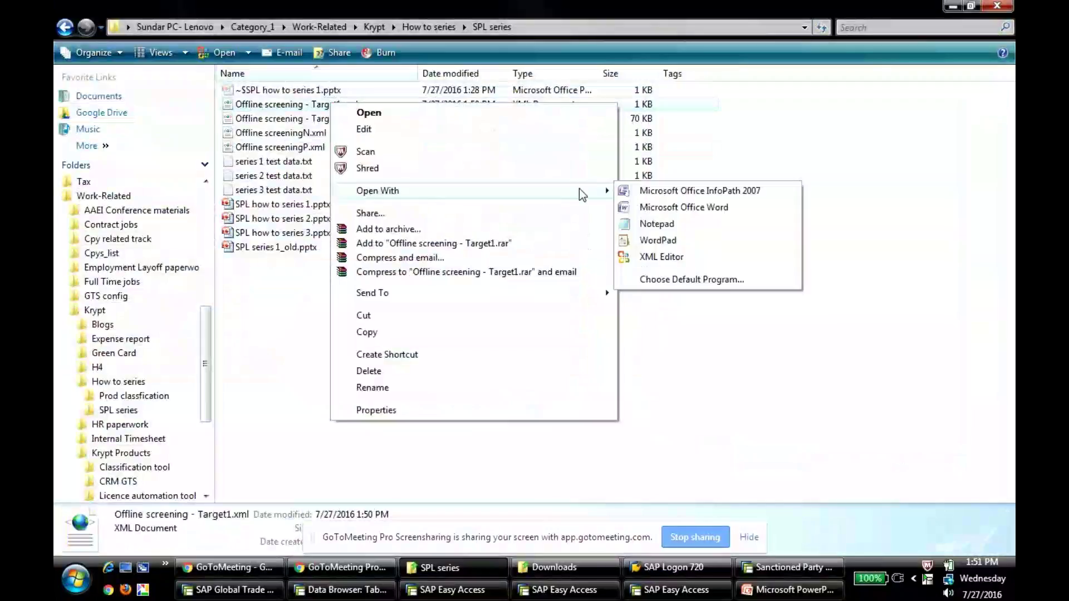
pyautogui.click(649, 240)
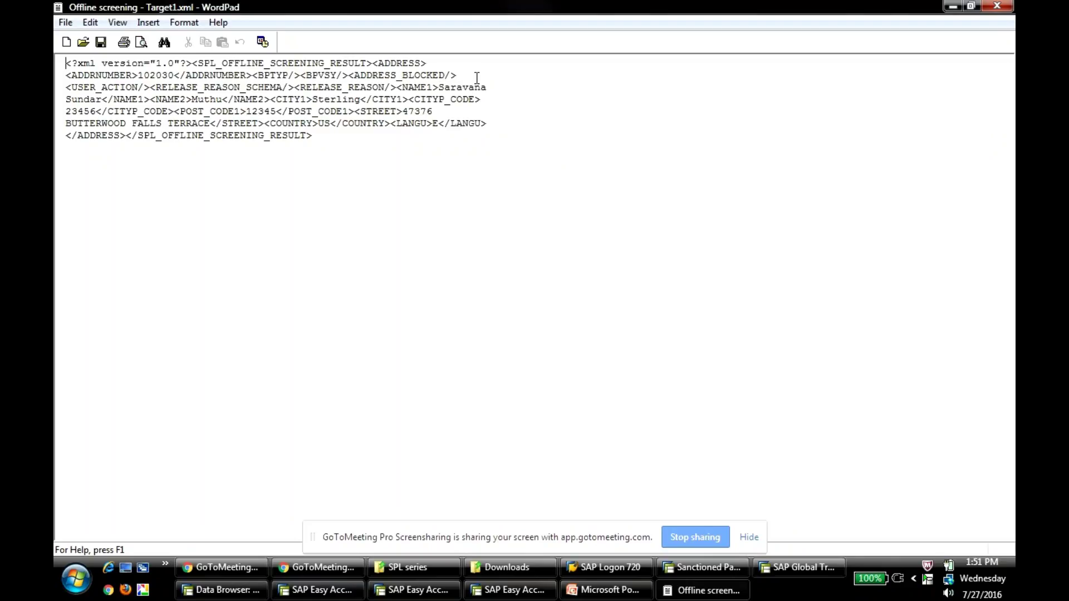
pyautogui.moveTo(335, 75); pyautogui.dragTo(460, 78)
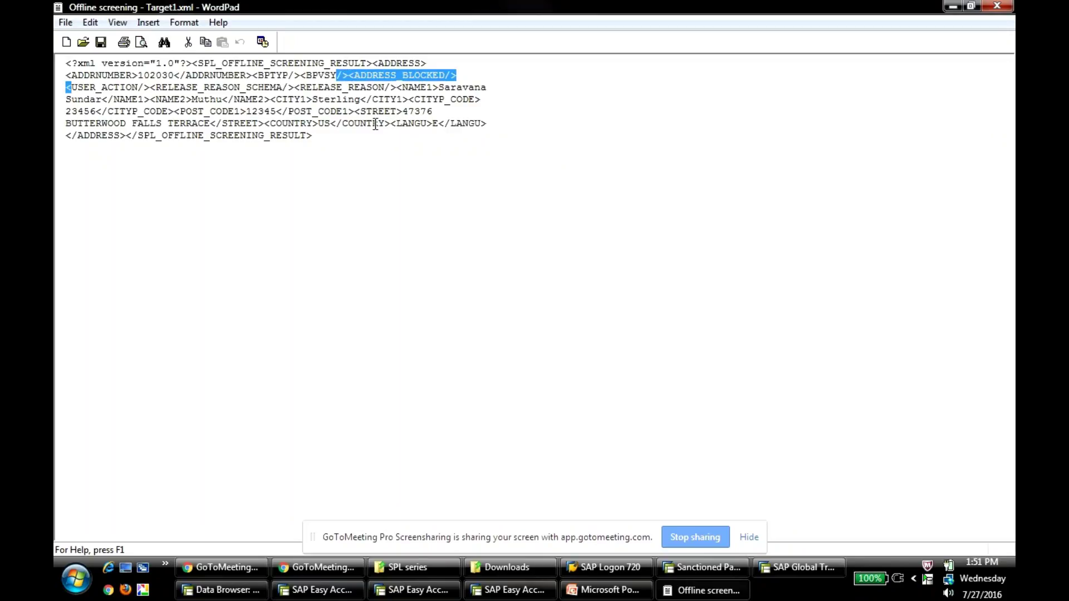
pyautogui.click(455, 76)
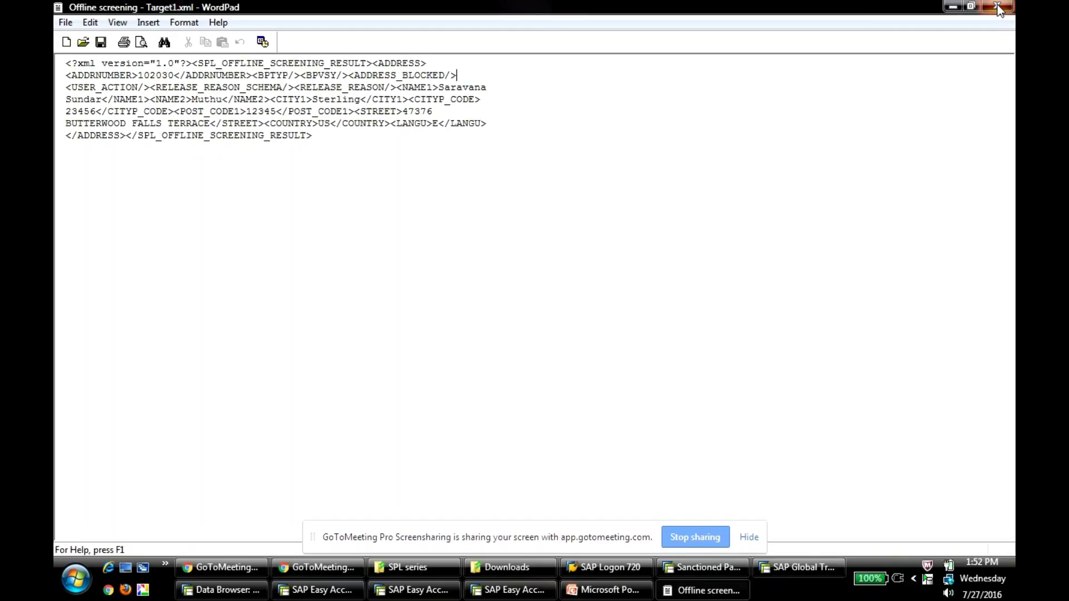
# Close the Target1 result in WordPad and return to the SPL series folder
pyautogui.click(997, 6)
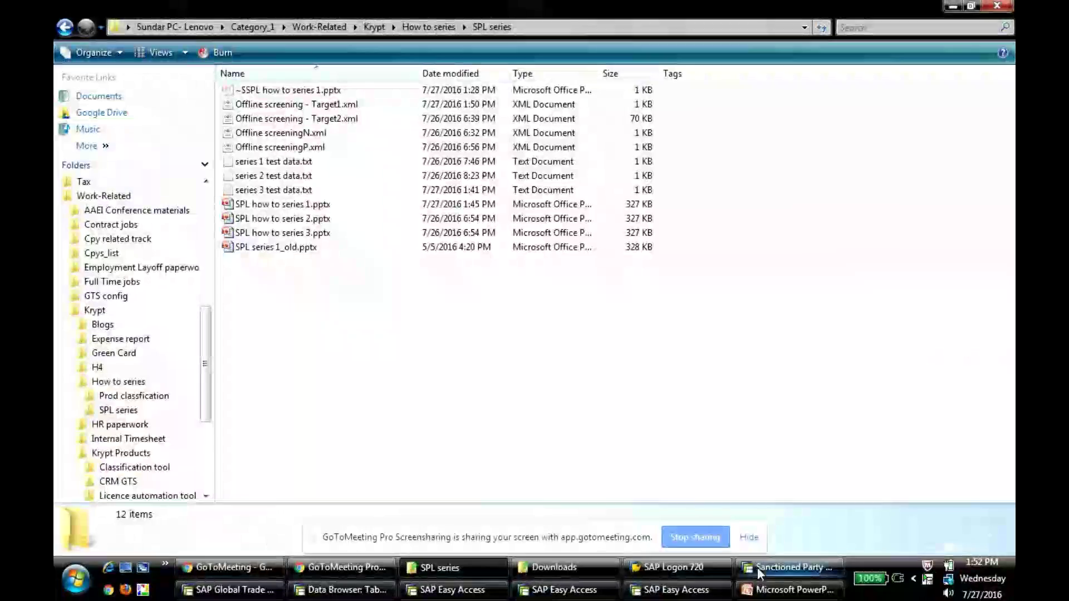
pyautogui.click(757, 567)
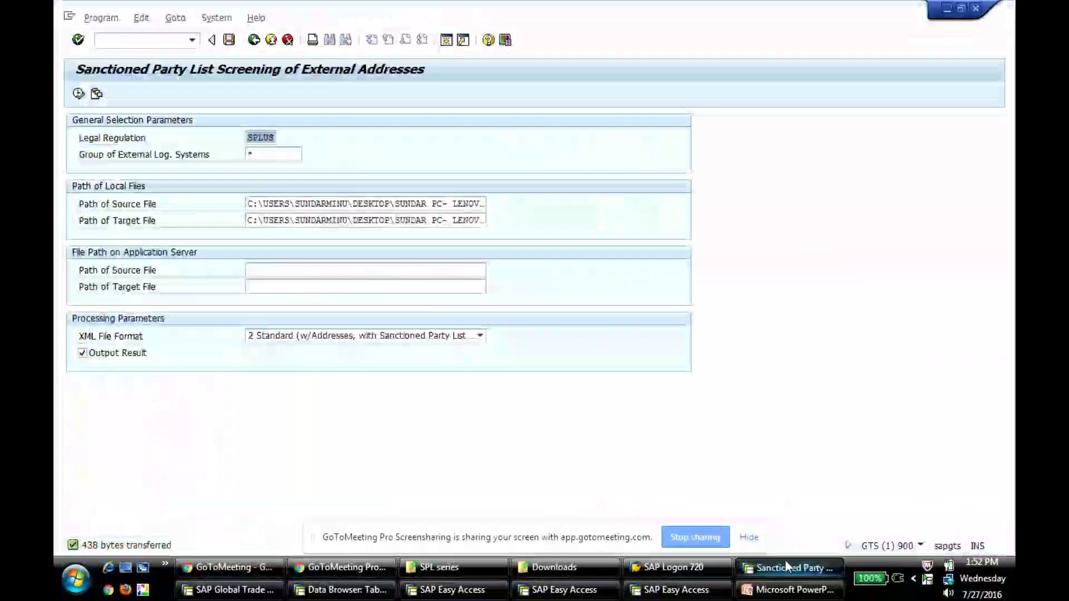
pyautogui.click(472, 568)
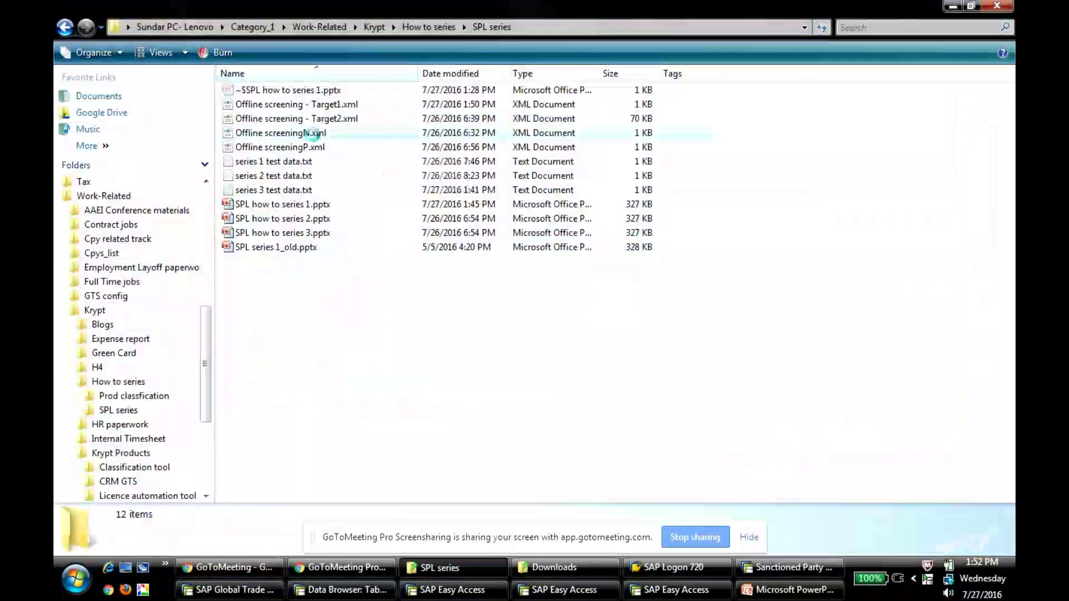
# Open Offline screeningN.xml in WordPad, highlight the NAME1 and NAME2 values, then close it
pyautogui.rightClick(316, 134)
pyautogui.moveTo(534, 225)
pyautogui.click(603, 274)
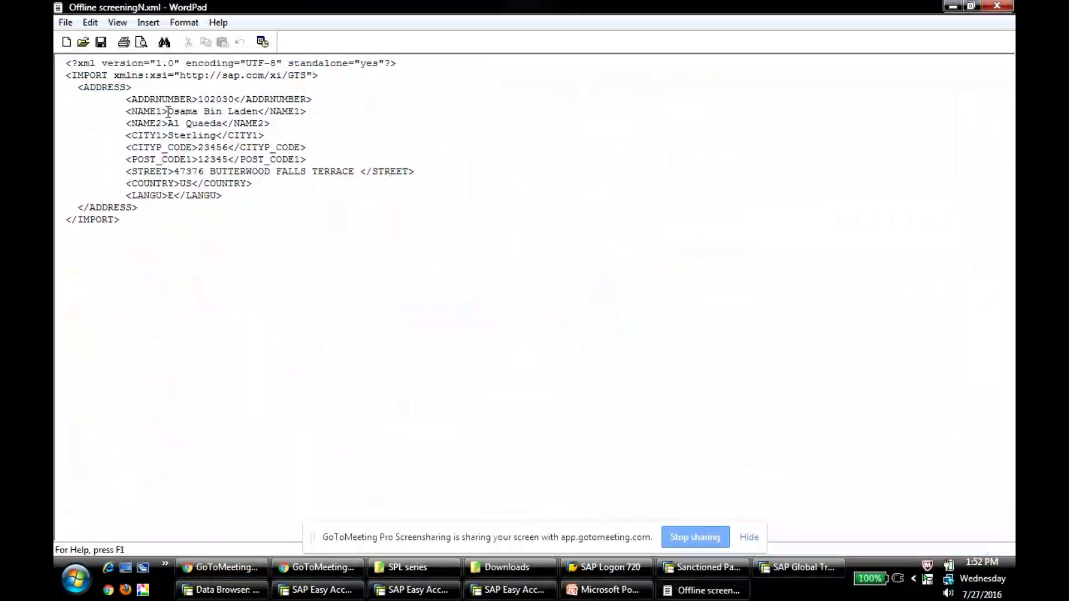
pyautogui.moveTo(169, 111); pyautogui.dragTo(241, 110)
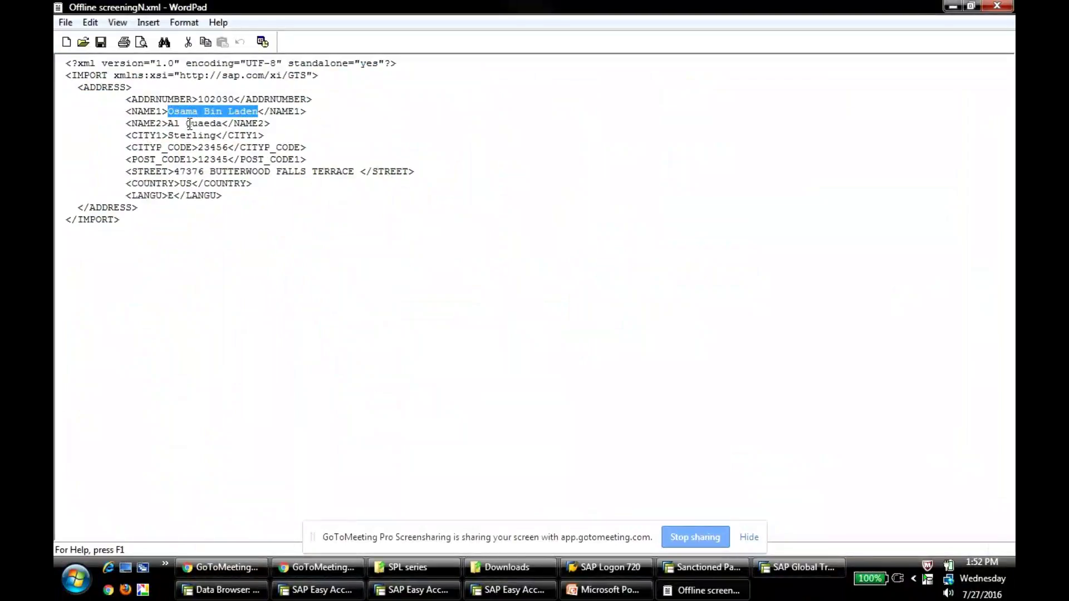
pyautogui.moveTo(169, 124); pyautogui.dragTo(211, 123)
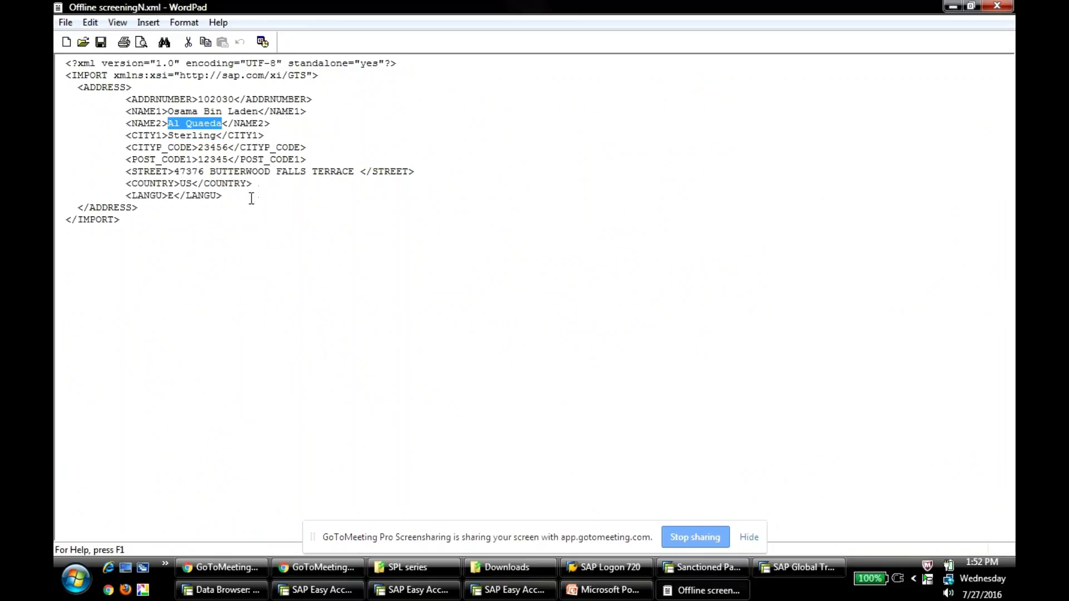
pyautogui.click(997, 7)
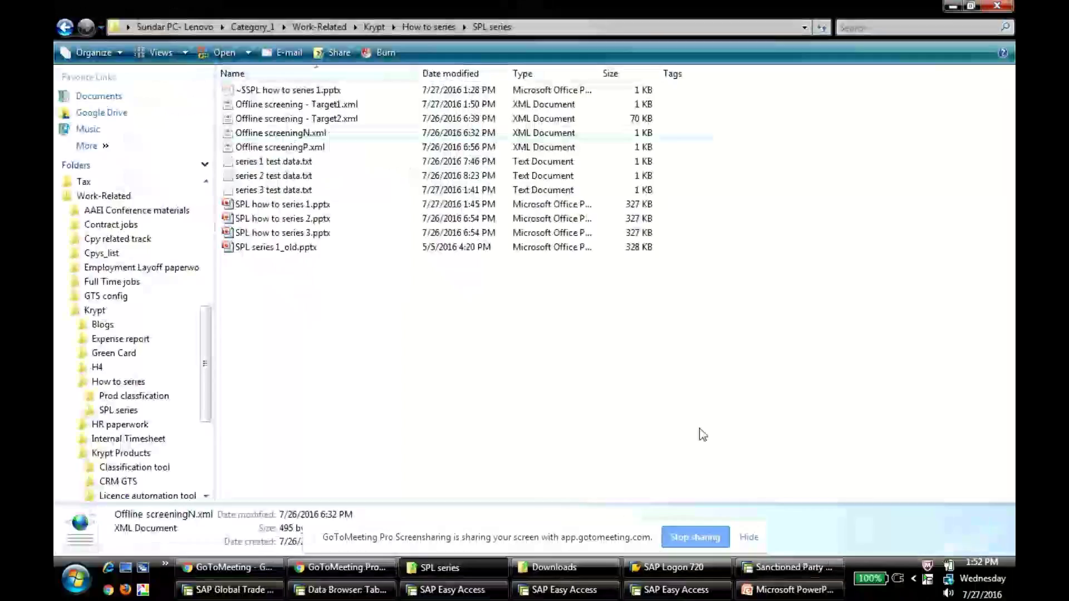
# Set source Offline screeningN.xml and target Offline screening - Target2.xml, replacing the existing file
pyautogui.click(783, 567)
pyautogui.press('F4')
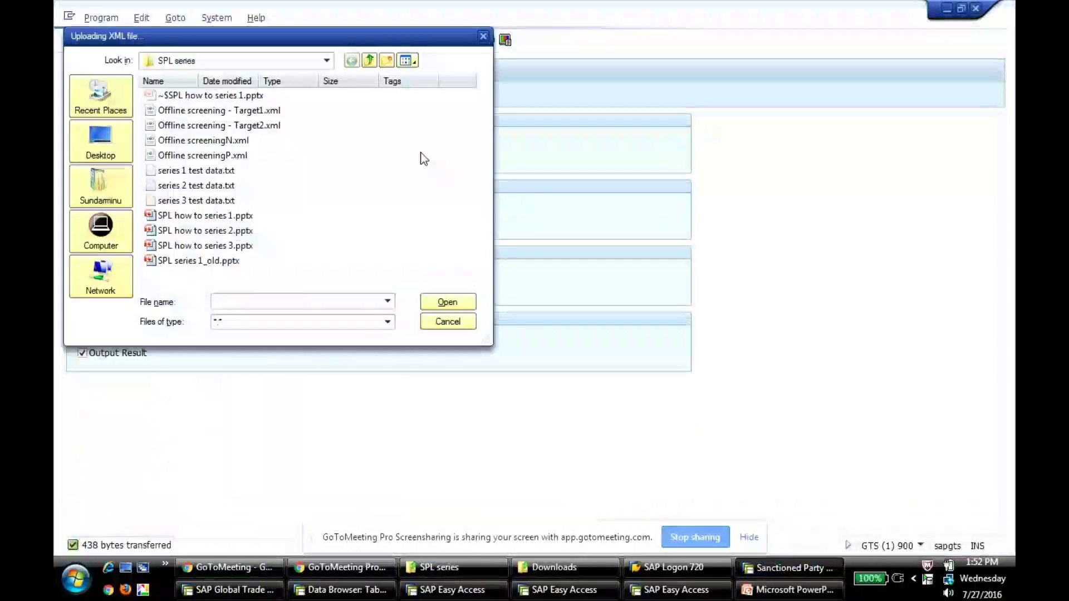
pyautogui.click(234, 141)
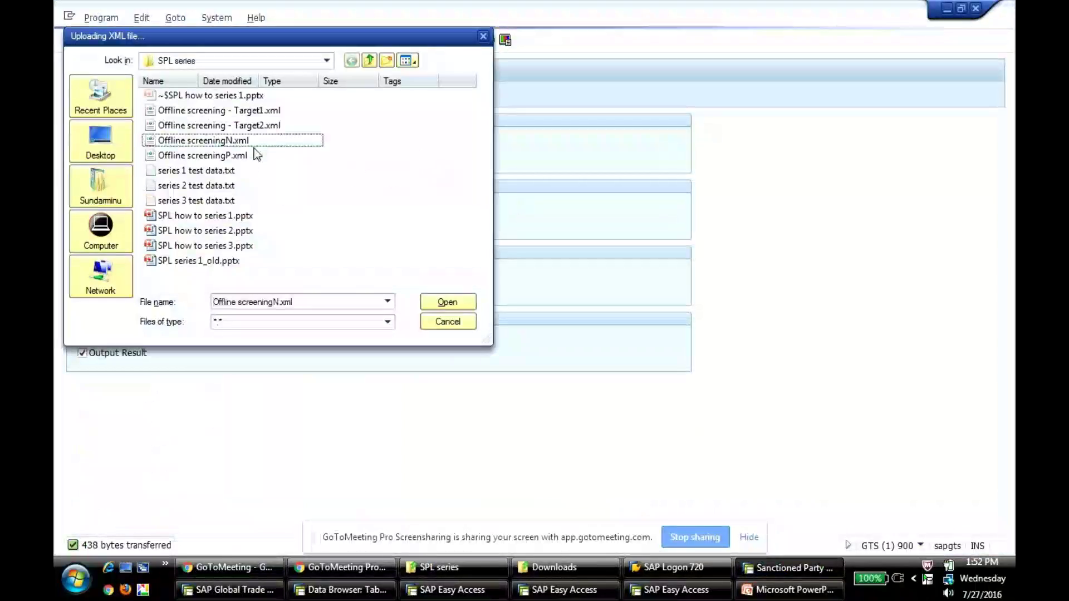
pyautogui.click(470, 297)
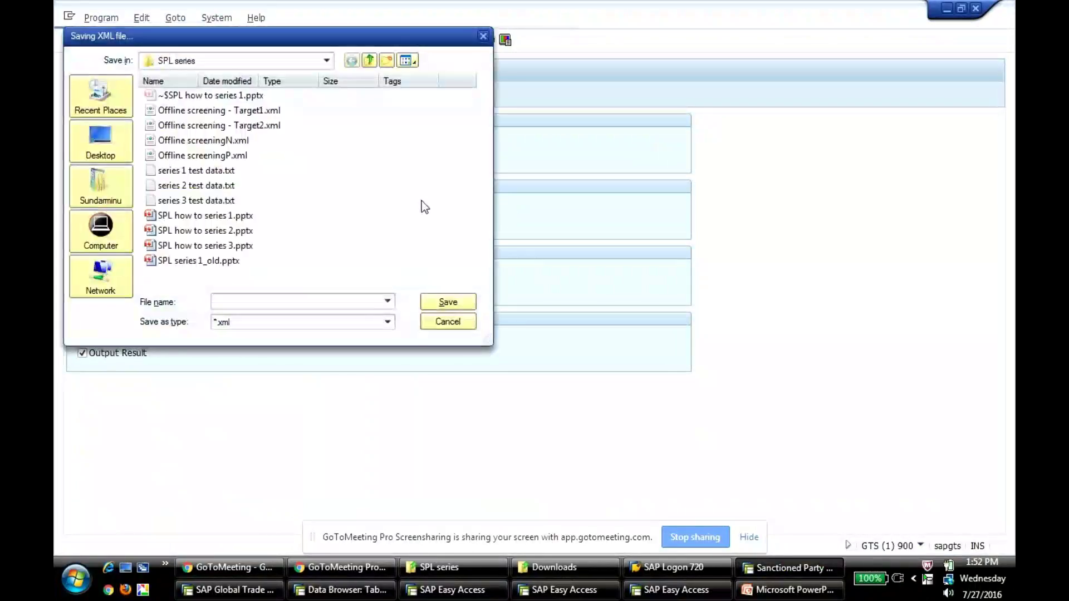
pyautogui.click(245, 126)
pyautogui.click(449, 300)
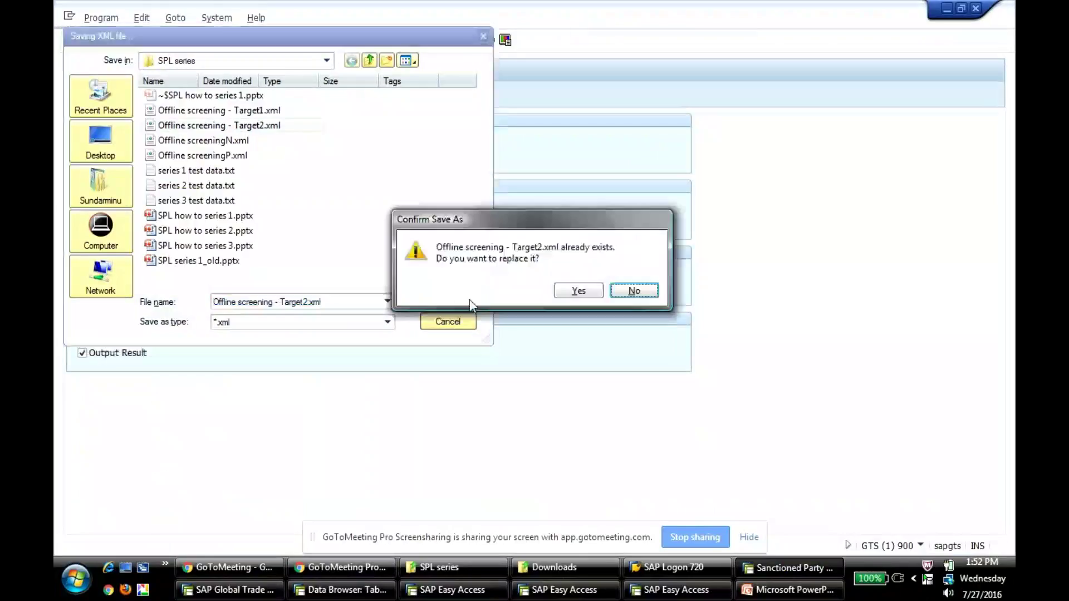
pyautogui.click(577, 294)
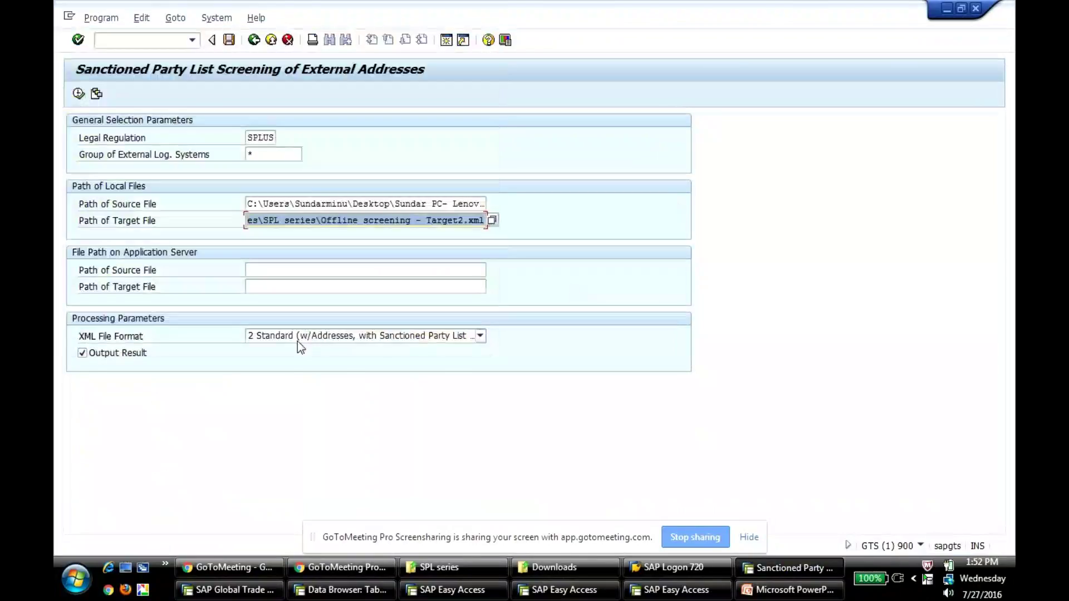
pyautogui.click(296, 340)
# Keep the standard XML file format and run the offline screening
pyautogui.click(434, 343)
pyautogui.click(479, 336)
pyautogui.click(142, 366)
pyautogui.click(78, 93)
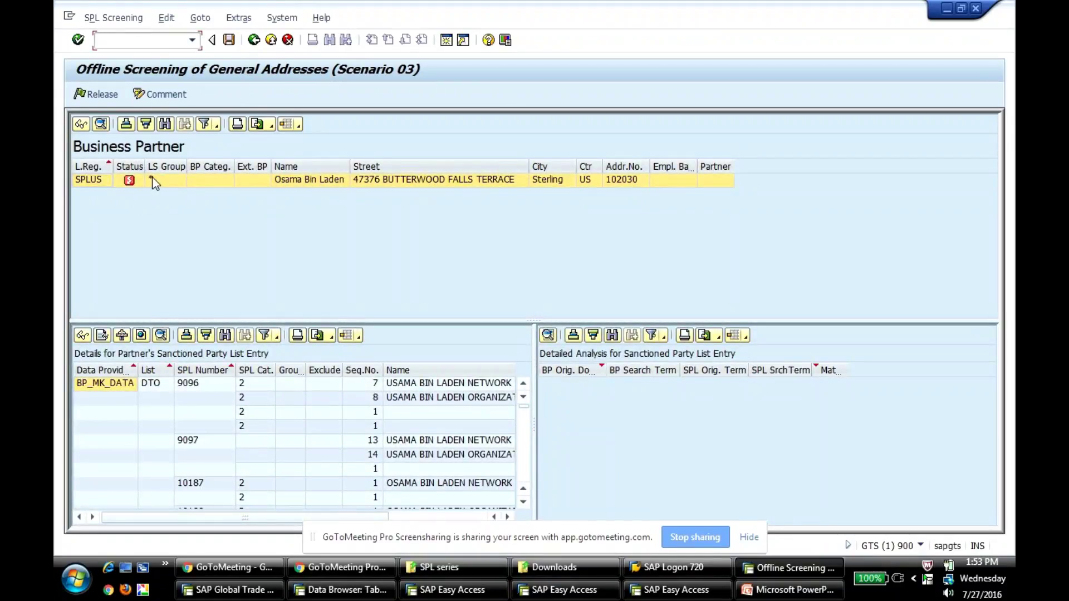
# Inspect the matched sanctioned-list entries for the blocked address, then save the result (71.063 bytes)
pyautogui.click(192, 399)
pyautogui.click(199, 415)
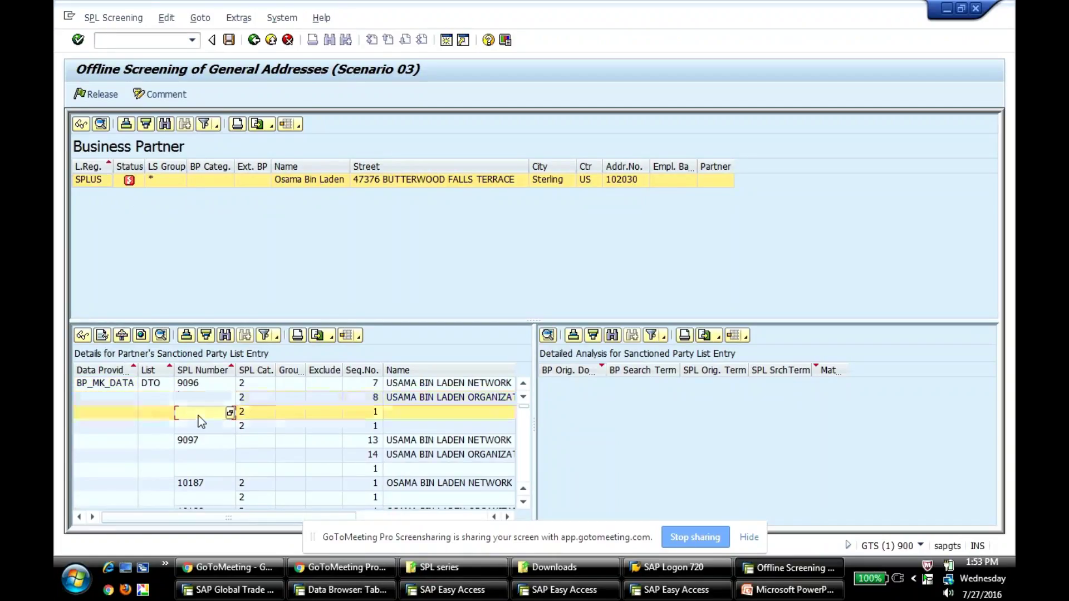
pyautogui.scroll(-8, 199, 415)
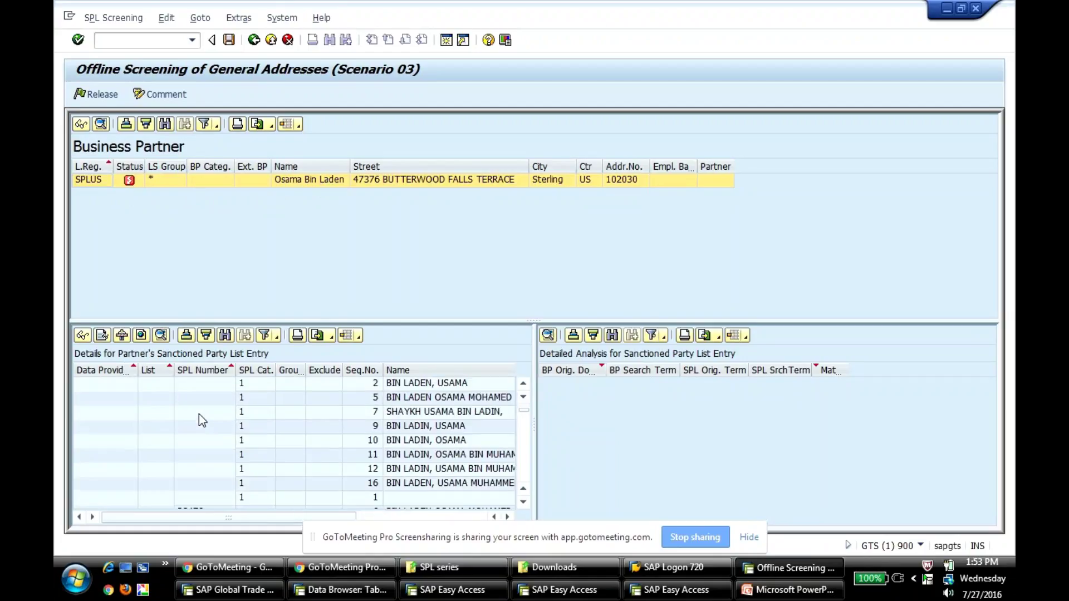
pyautogui.scroll(-8, 204, 420)
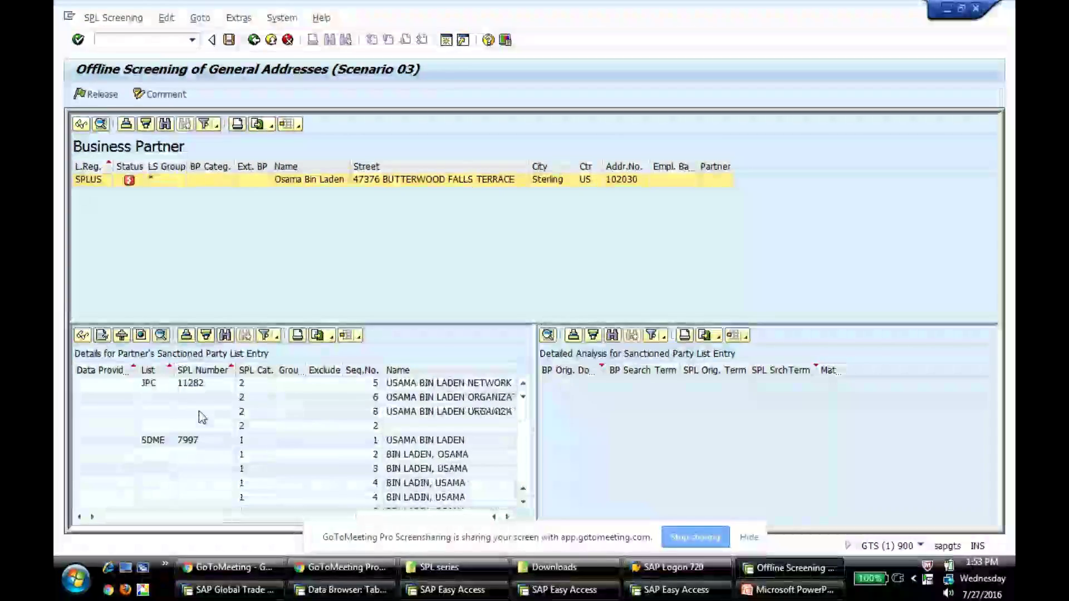
pyautogui.scroll(10, 205, 419)
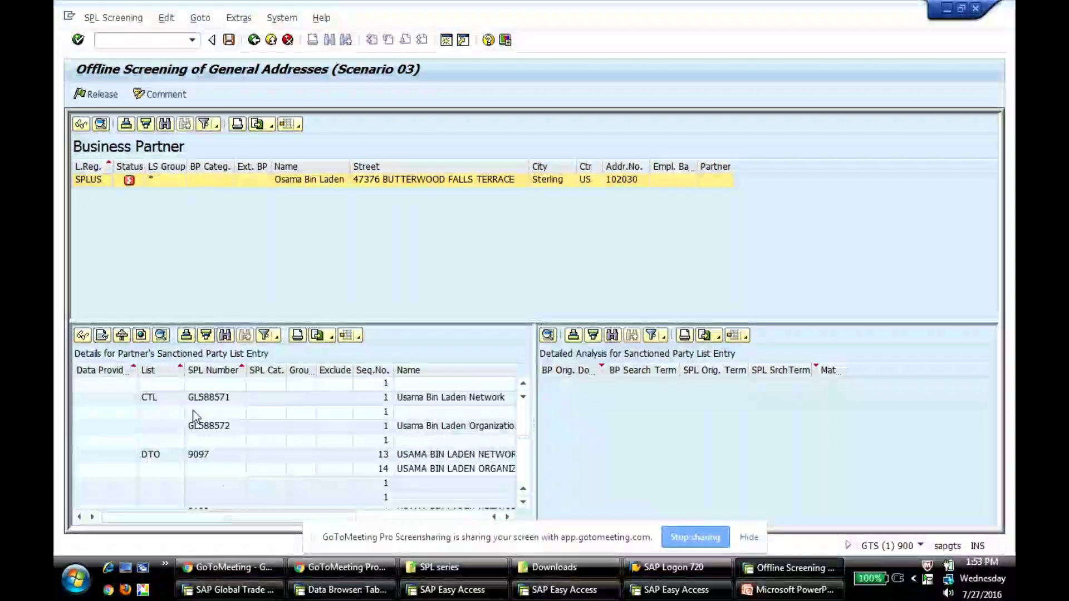
pyautogui.click(229, 41)
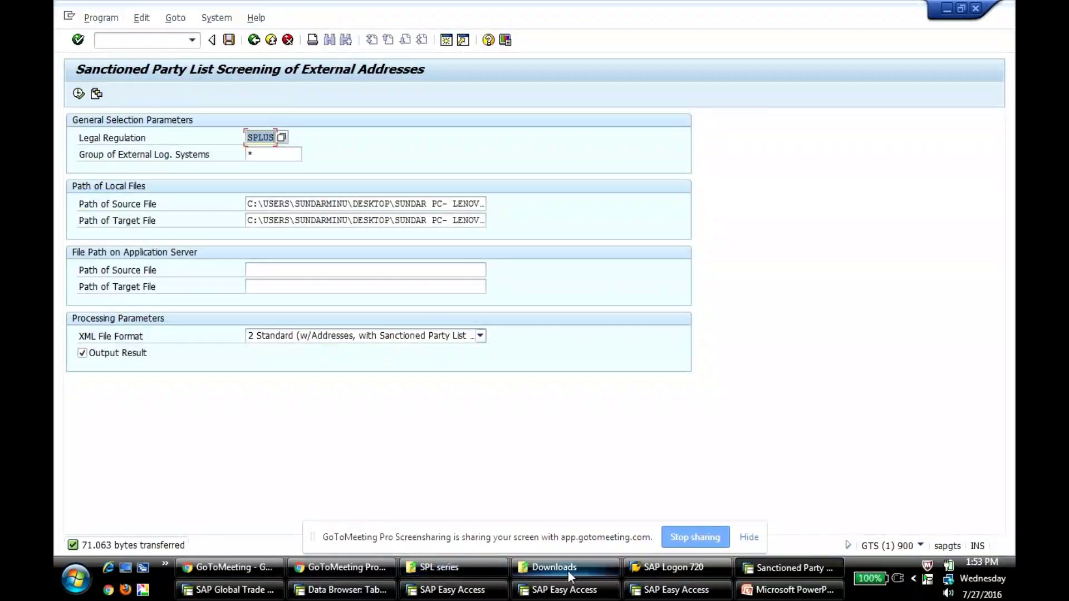
# Open Offline screening - Target2.xml in WordPad, highlight RELEASE_REASON_SCHEMA, and scroll through the matches
pyautogui.click(450, 567)
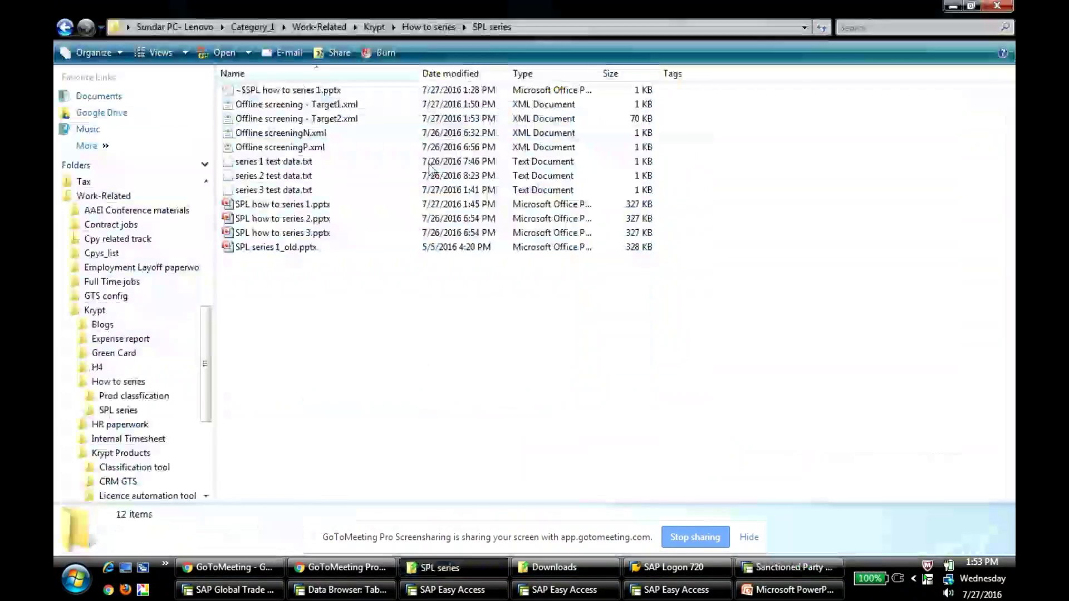
pyautogui.rightClick(329, 119)
pyautogui.moveTo(565, 206)
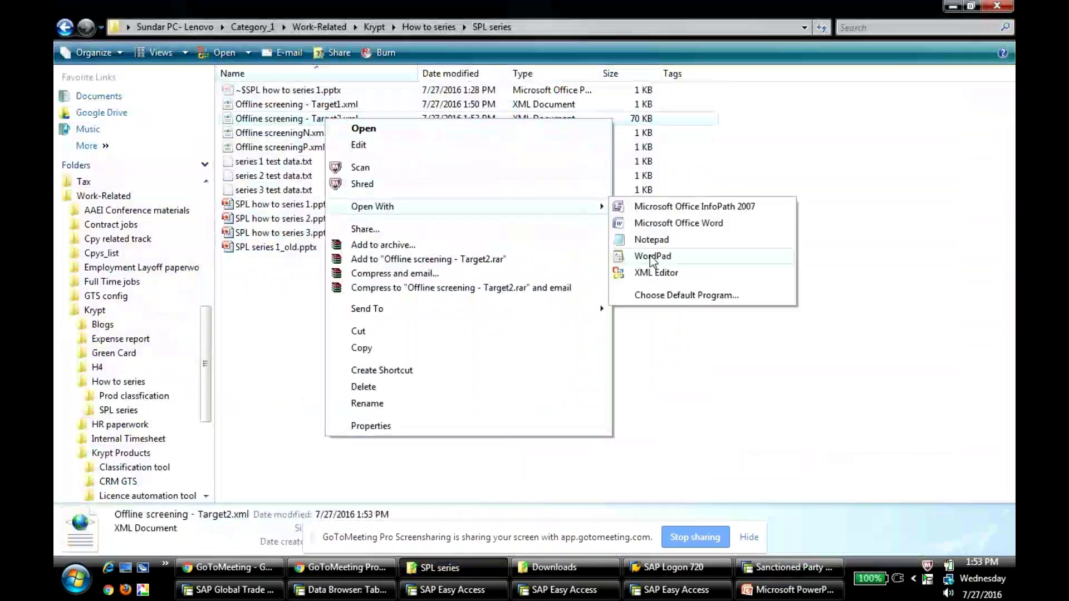
pyautogui.click(653, 257)
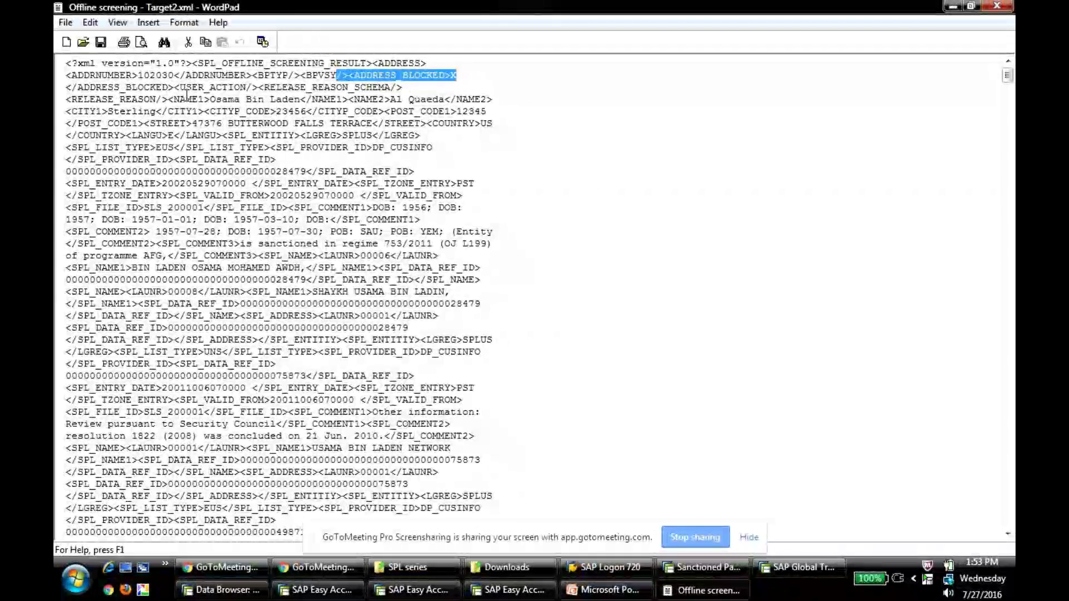
pyautogui.moveTo(408, 87); pyautogui.dragTo(260, 87)
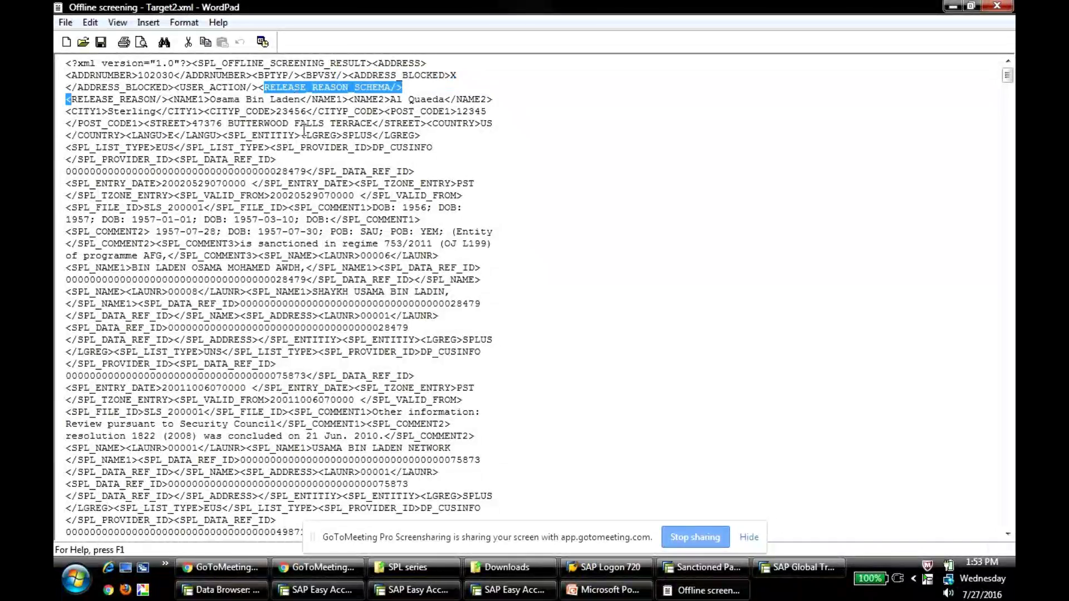
pyautogui.click(700, 569)
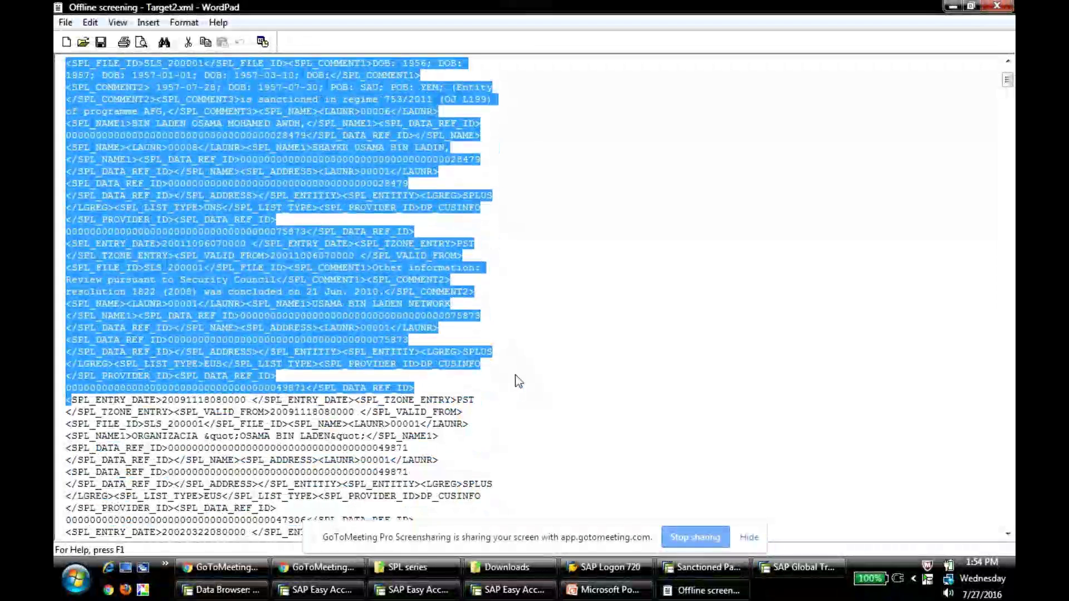
pyautogui.scroll(-1, 535, 370)
pyautogui.click(560, 356)
pyautogui.moveTo(1007, 81); pyautogui.dragTo(1009, 401)
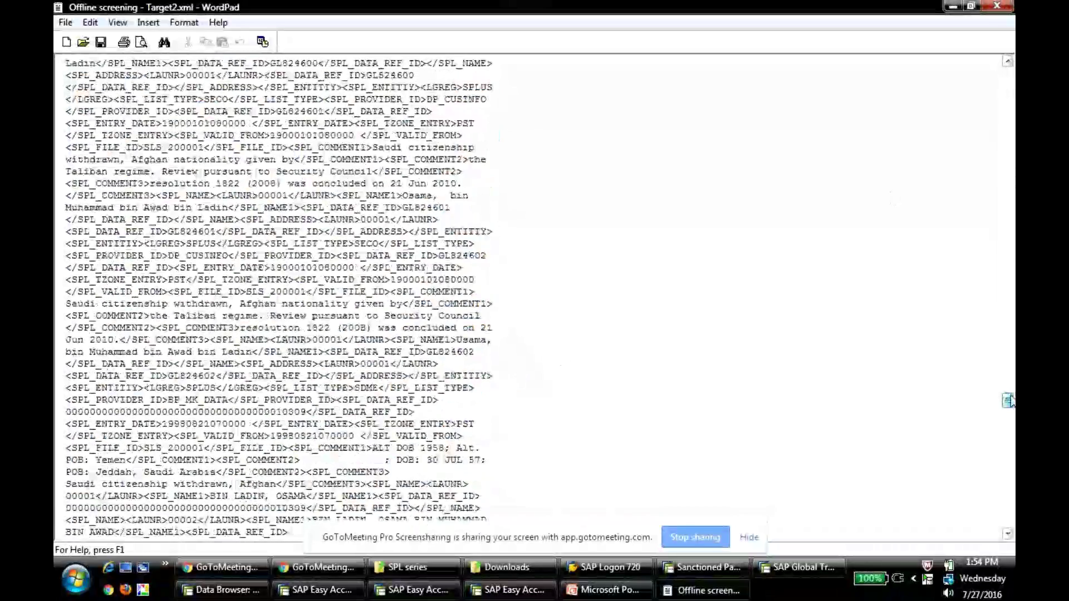